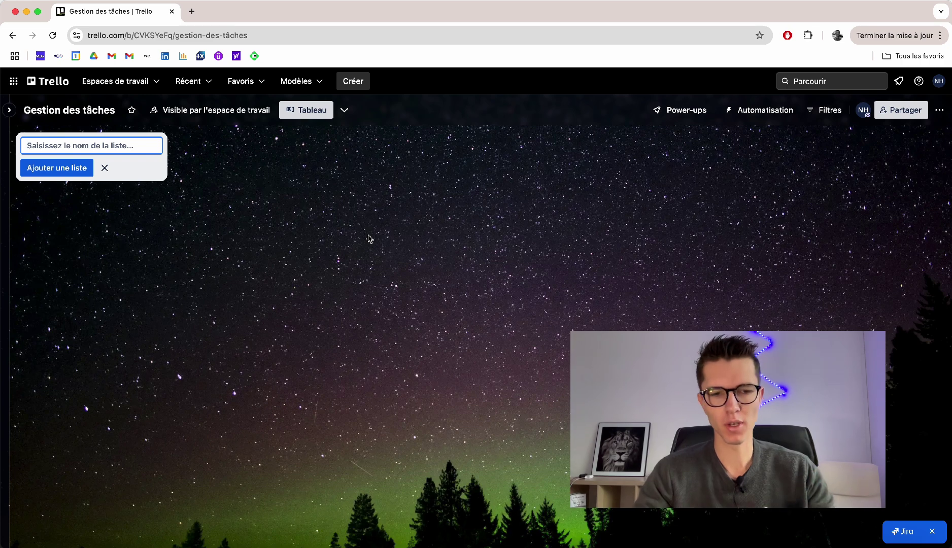
# Create two lists on the board named Paris and Lyon
pyautogui.write('P')
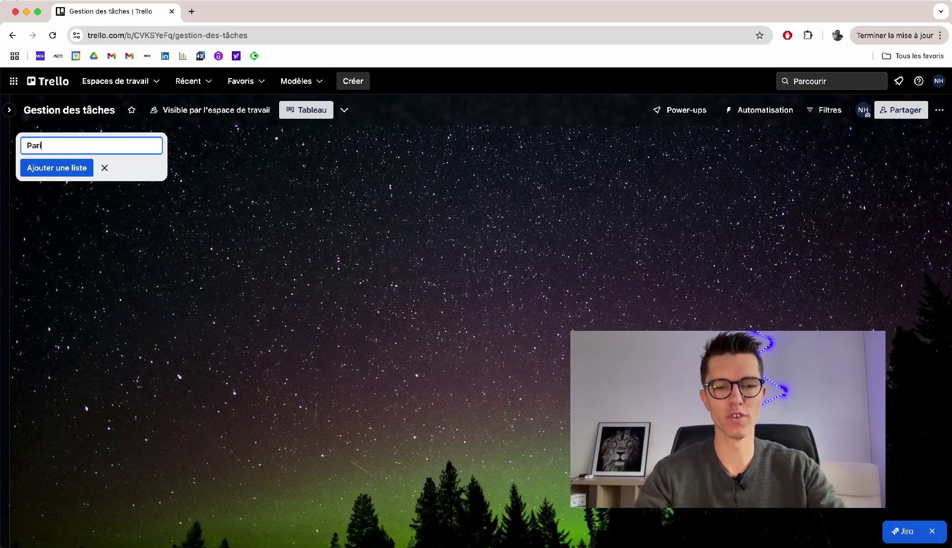
pyautogui.write('aris')
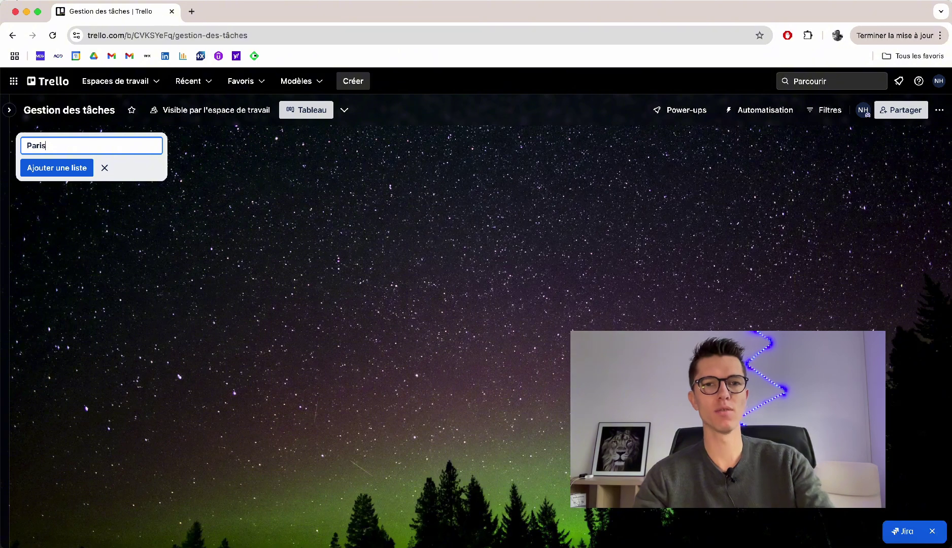
pyautogui.press('Return')
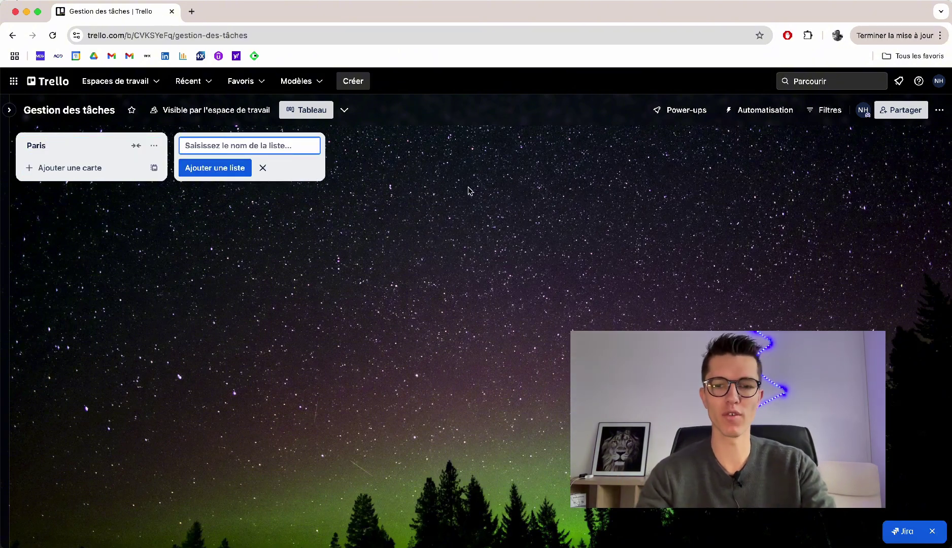
pyautogui.write('Lu')
pyautogui.write('yon')
pyautogui.press('Return')
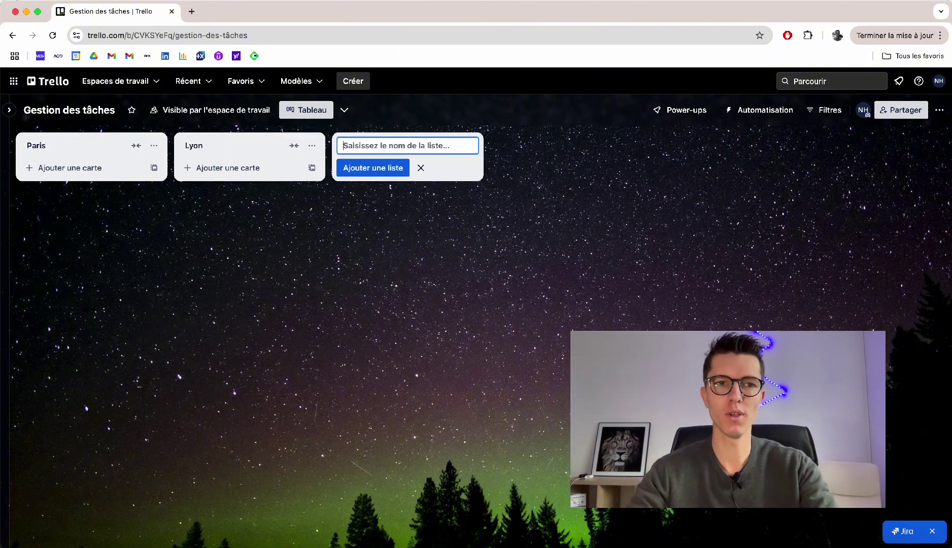
# Add two more lists named Bordeaux and Administratif after the Lyon list
pyautogui.write('Bordeaux')
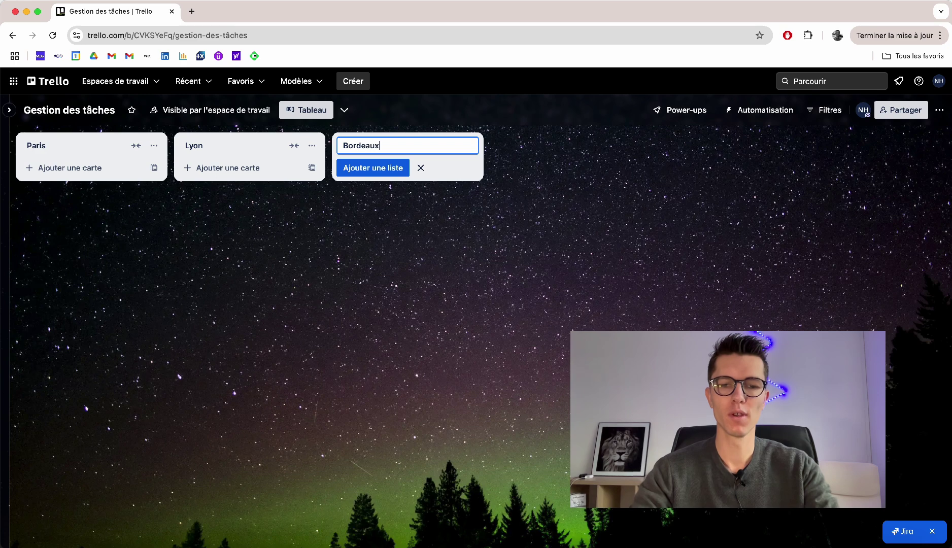
pyautogui.press('Return')
pyautogui.write('Administratif')
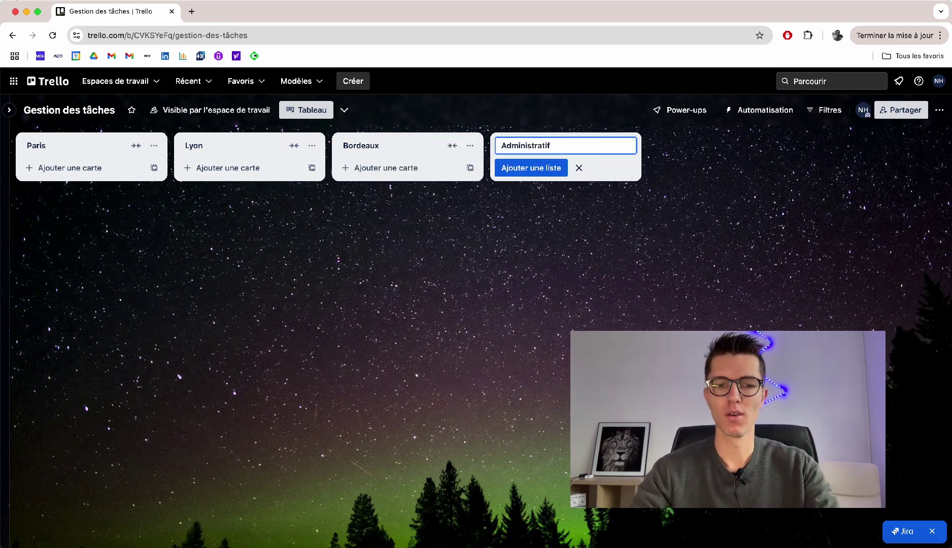
pyautogui.press('Return')
pyautogui.click(477, 285)
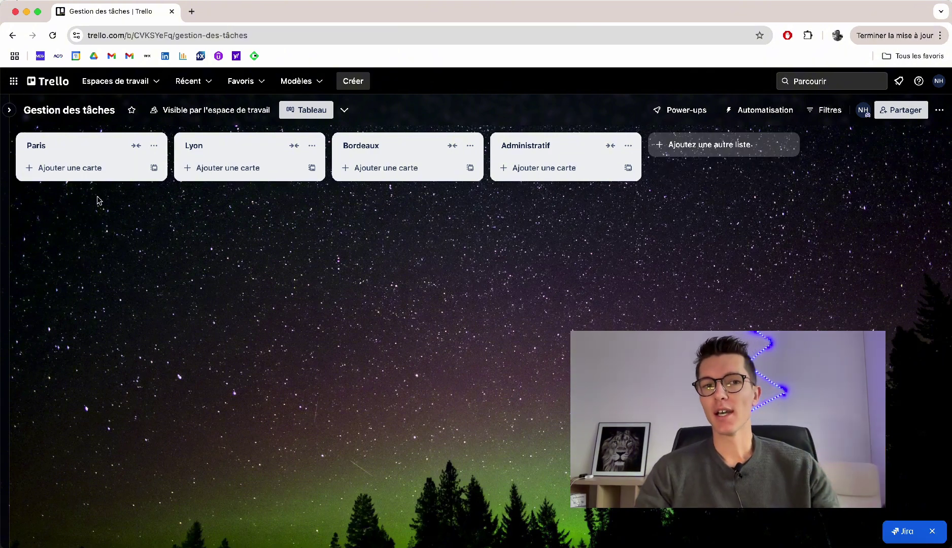
# Add the cards Chiffrage and Plans to the Paris list
pyautogui.click(81, 168)
pyautogui.write('Chiff')
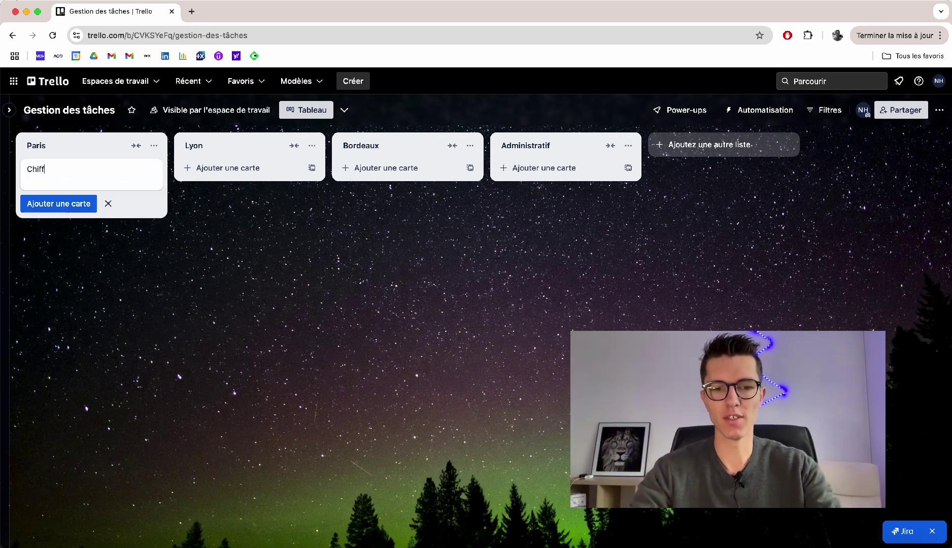
pyautogui.write('rage')
pyautogui.press('Return')
pyautogui.write('Pla')
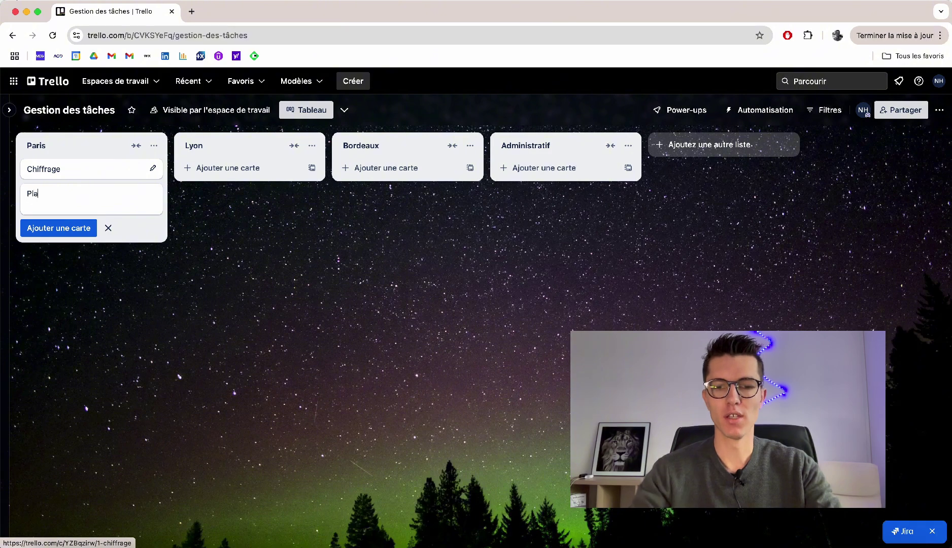
pyautogui.write('ns')
pyautogui.press('Return')
pyautogui.click(191, 228)
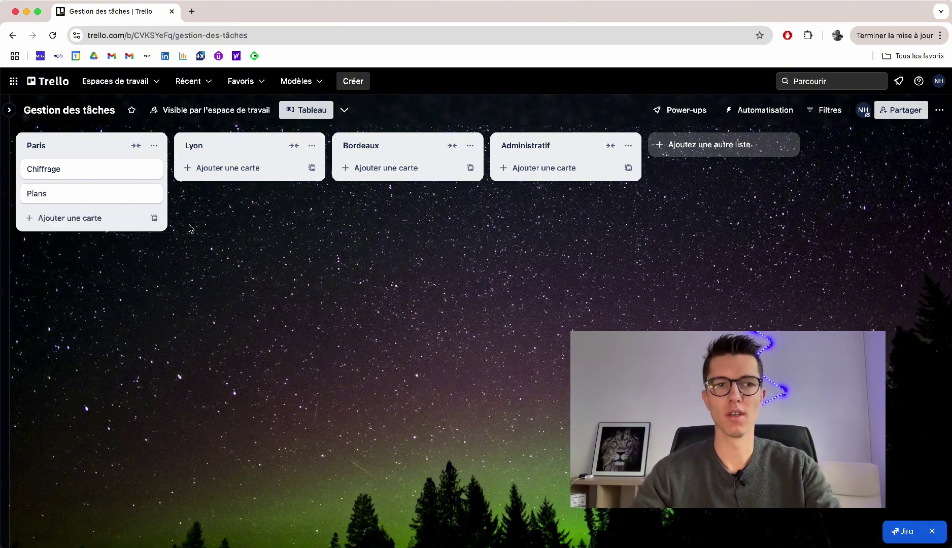
# Add a card titled Autorisations to the Lyon list
pyautogui.click(217, 170)
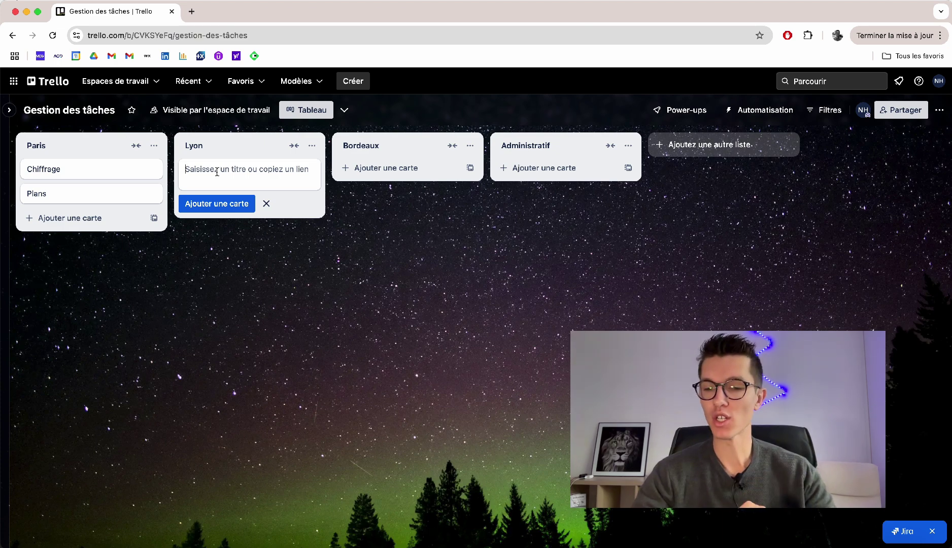
pyautogui.write('Auto')
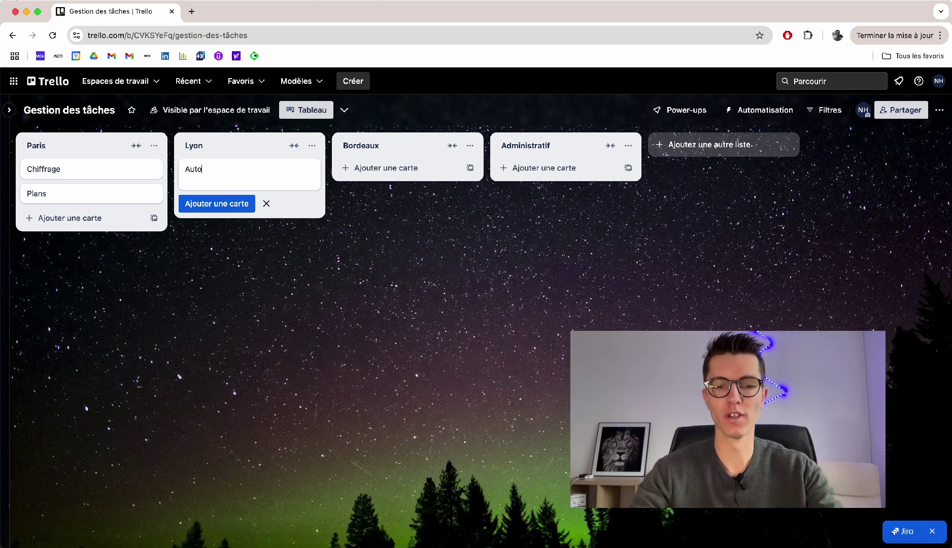
pyautogui.write('risations')
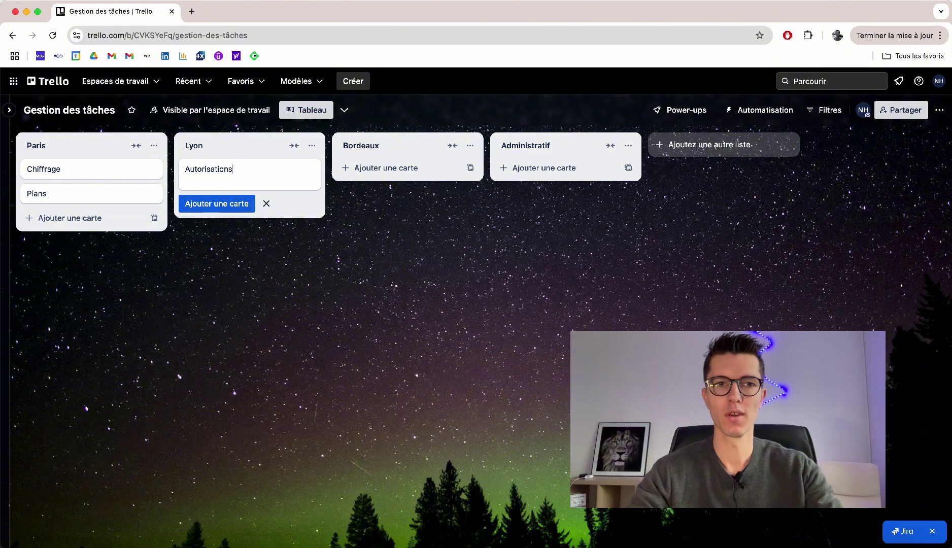
pyautogui.press('Return')
# Add a second card titled Plan de formation to the Lyon list
pyautogui.write('Plan')
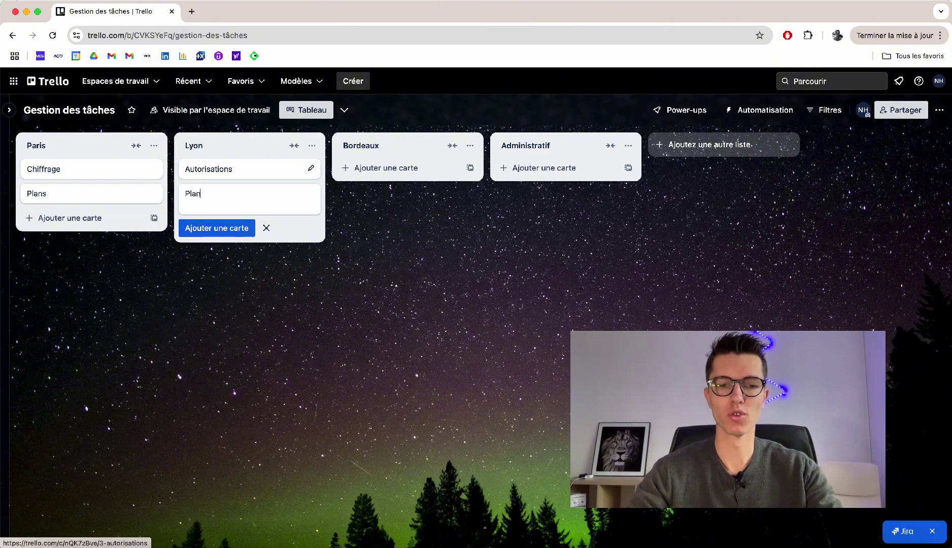
pyautogui.write(' de sormatio')
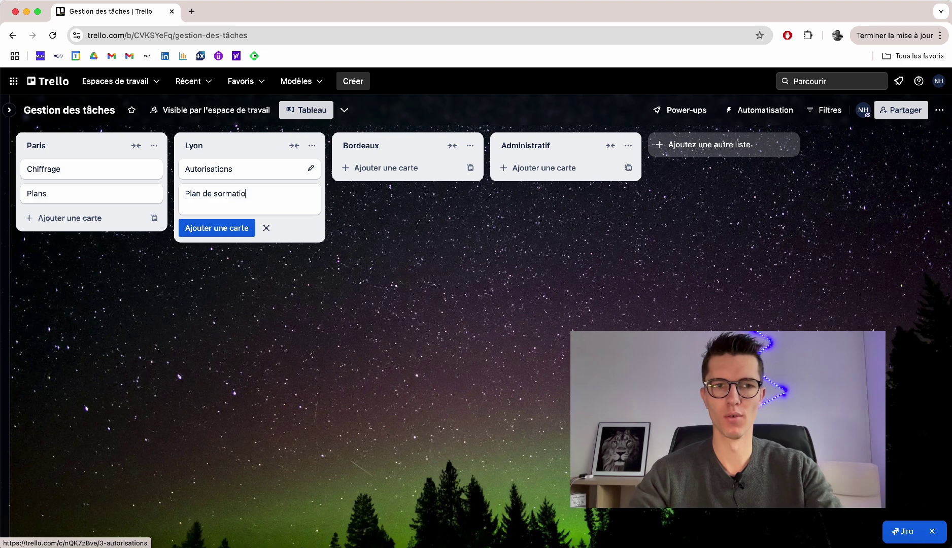
pyautogui.press('BackSpace')
pyautogui.press('BackSpace')
pyautogui.press('BackSpace')
pyautogui.press('BackSpace')
pyautogui.press('BackSpace')
pyautogui.press('BackSpace')
pyautogui.press('BackSpace')
pyautogui.press('BackSpace')
pyautogui.write('for')
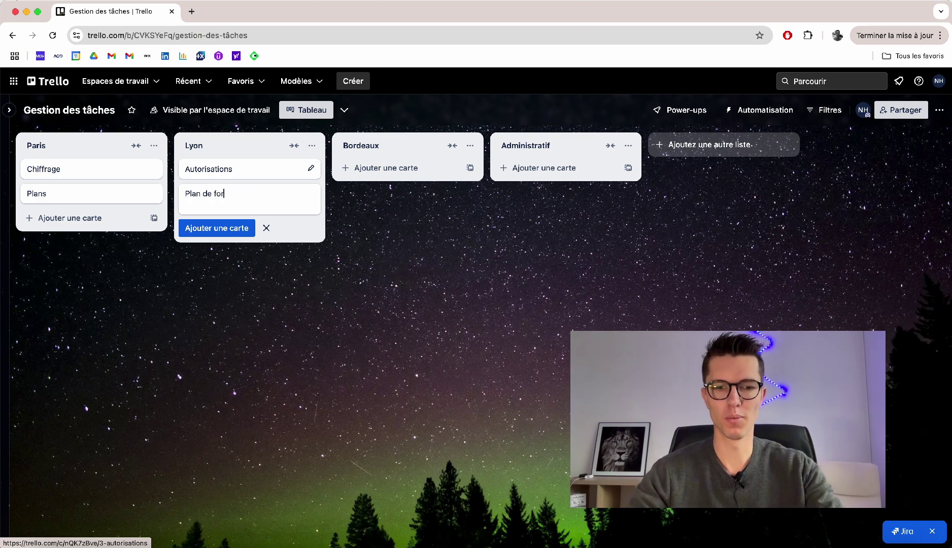
pyautogui.press('Return')
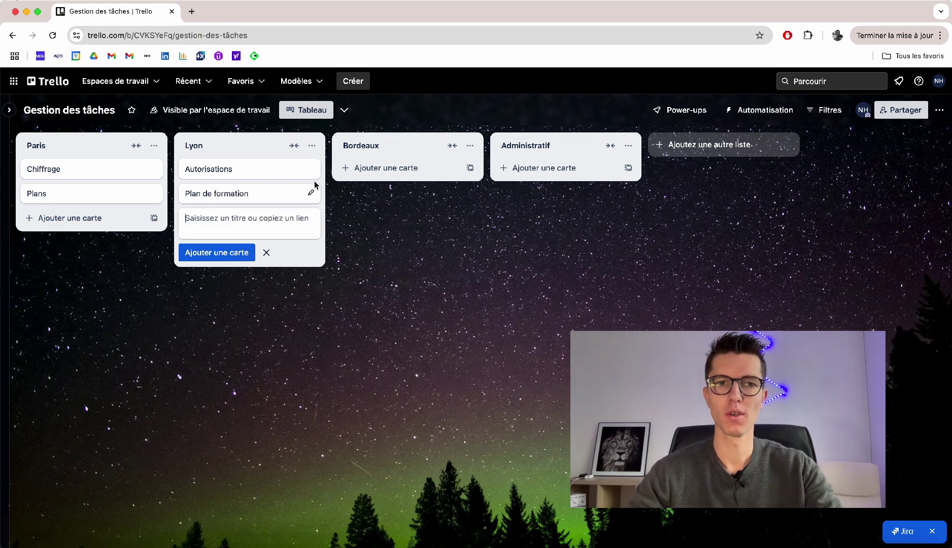
# Add the cards Faire le devis and Proposer un planning to the Bordeaux list
pyautogui.click(354, 169)
pyautogui.write('F')
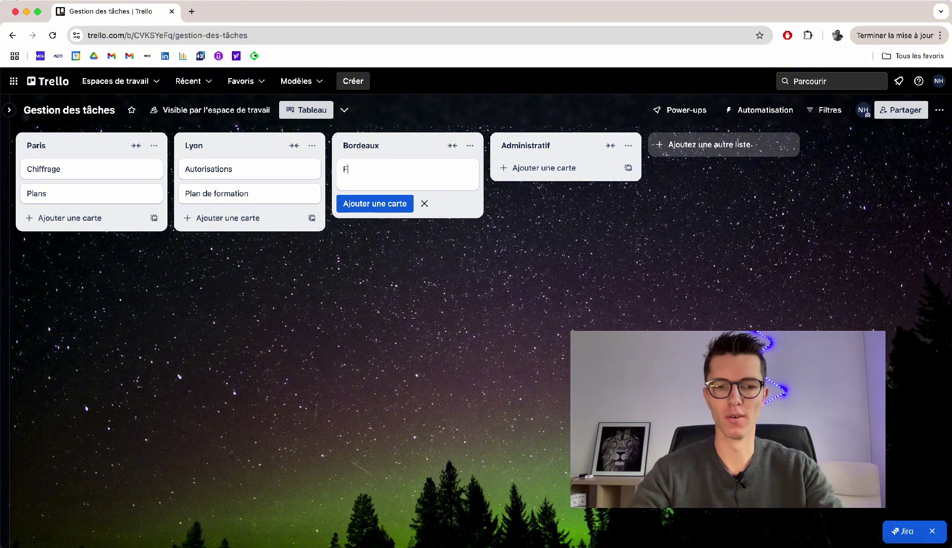
pyautogui.write('aire le devis')
pyautogui.press('Return')
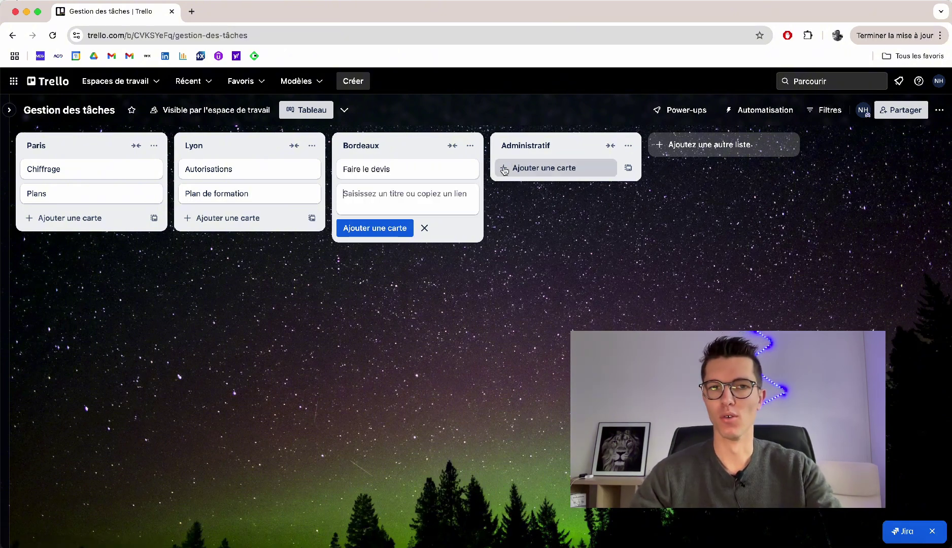
pyautogui.write('Proposer un')
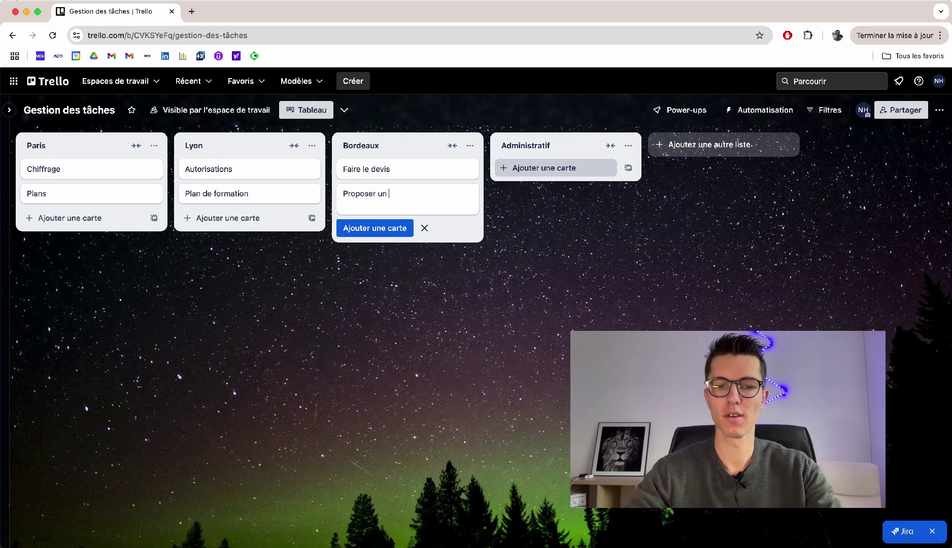
pyautogui.write(' planning')
pyautogui.press('Return')
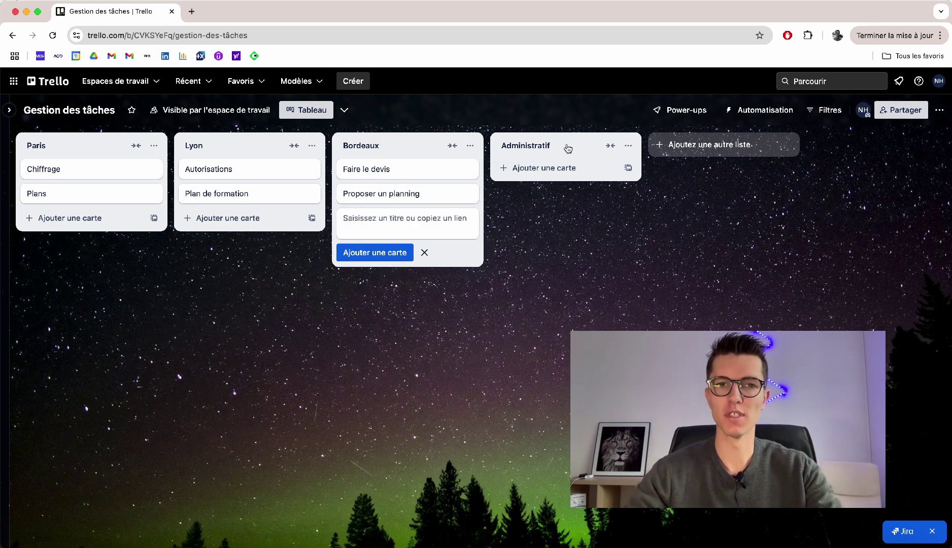
# Add the cards Notes de frais and Facturation to the Administratif list
pyautogui.click(551, 168)
pyautogui.write('Notes')
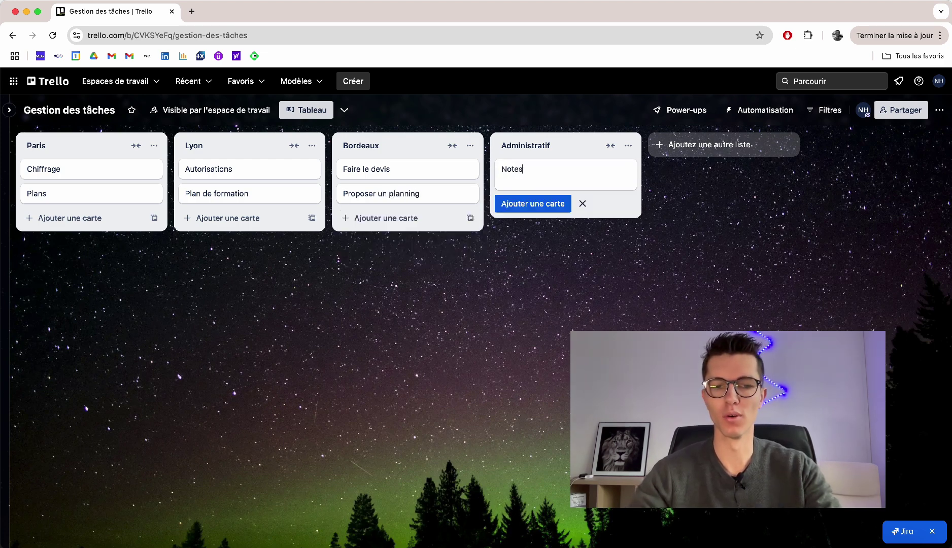
pyautogui.write(' de frais')
pyautogui.press('Return')
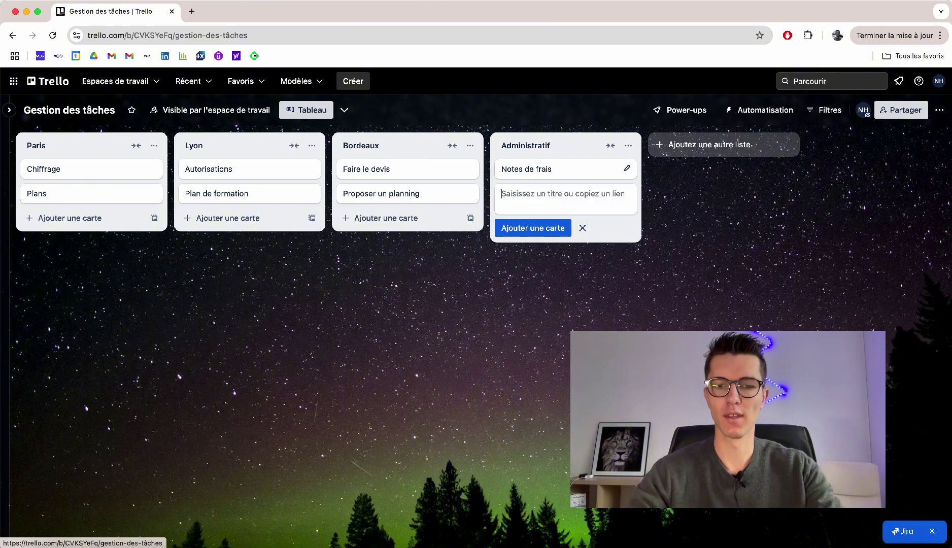
pyautogui.write('Factura')
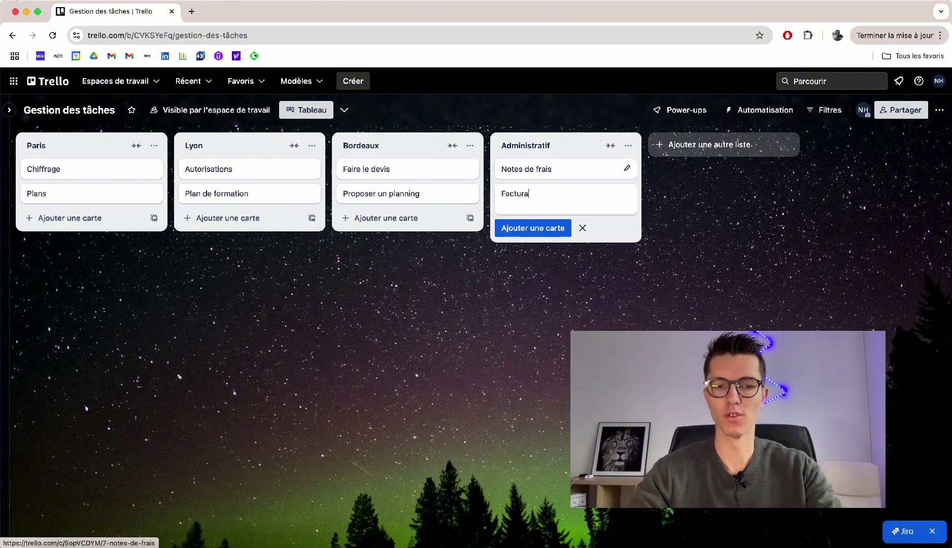
pyautogui.write('tion')
pyautogui.press('Return')
pyautogui.click(425, 341)
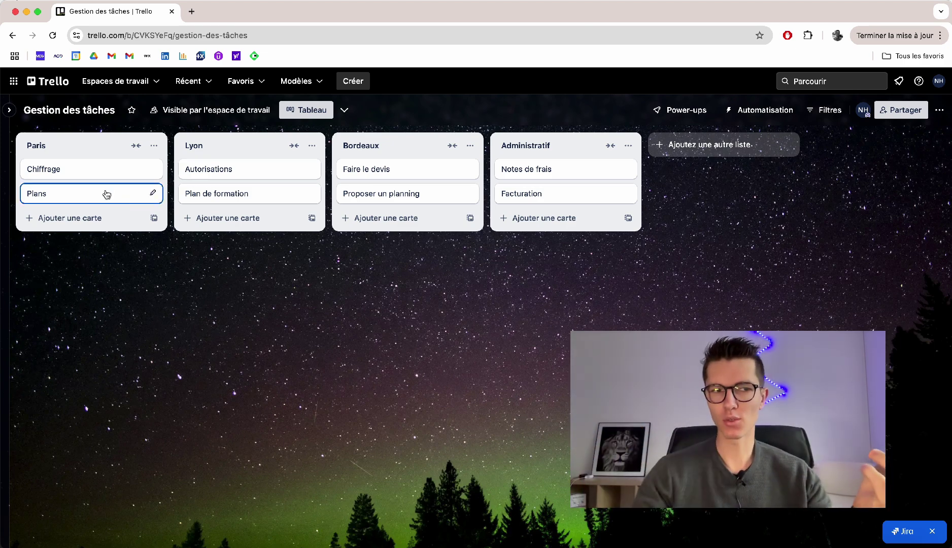
# Assign the red label to the Chiffrage card in the Paris list
pyautogui.click(152, 168)
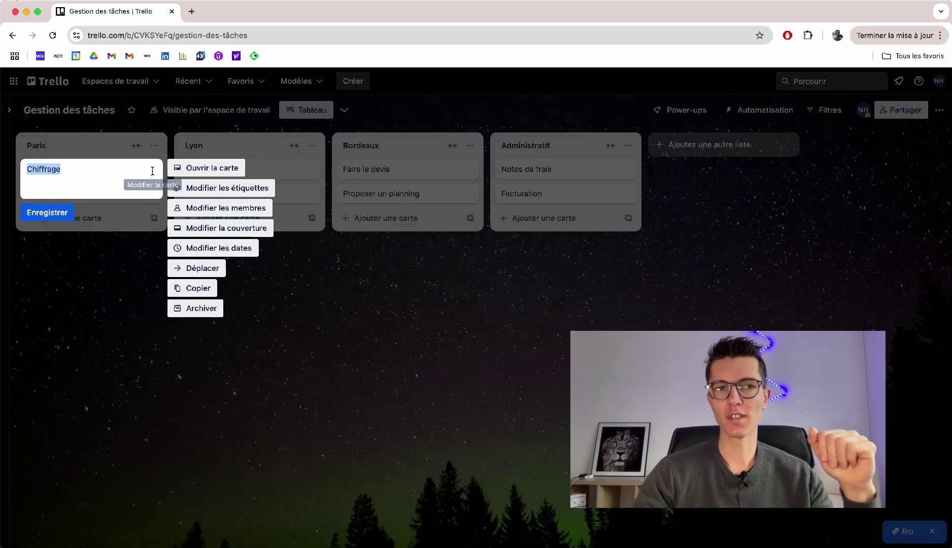
pyautogui.click(189, 189)
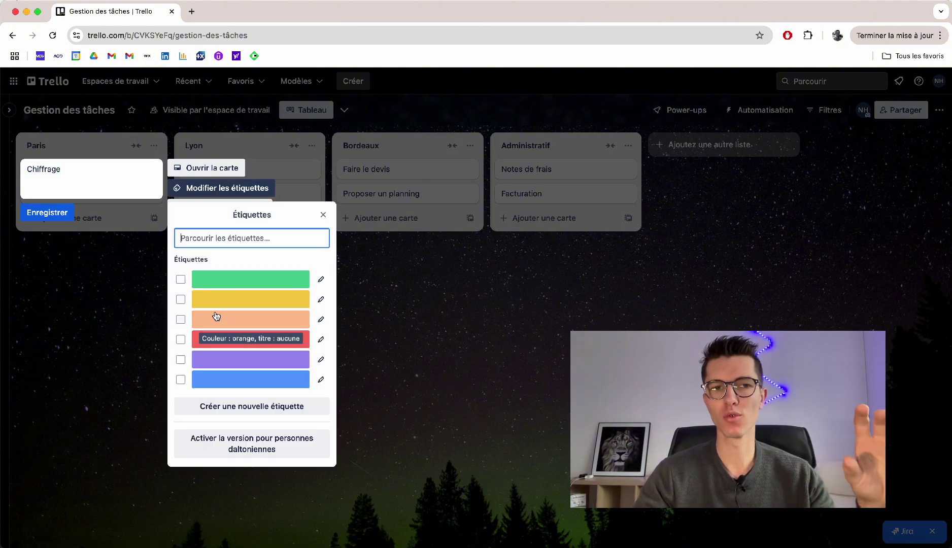
pyautogui.click(209, 344)
pyautogui.click(121, 336)
pyautogui.click(126, 281)
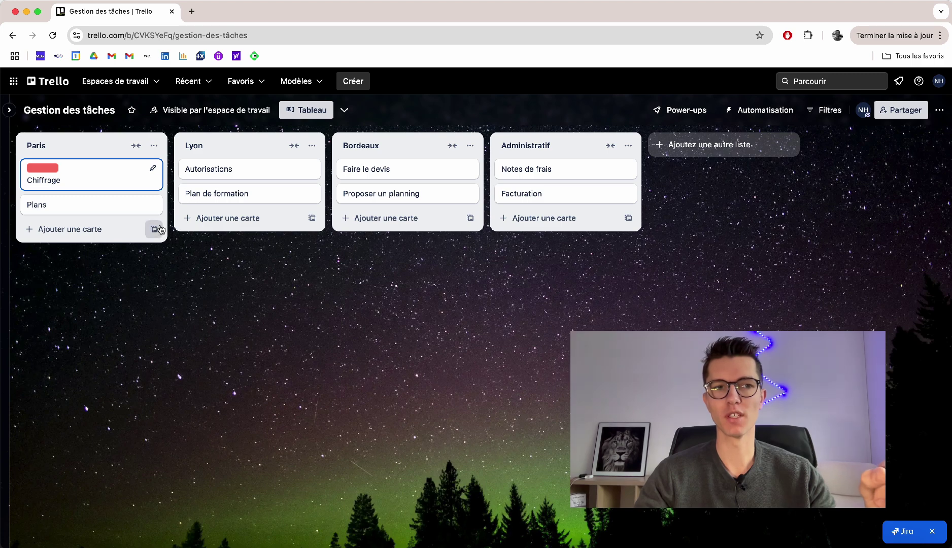
# Assign the orange label to the Plans card in the Paris list
pyautogui.click(153, 204)
pyautogui.click(201, 223)
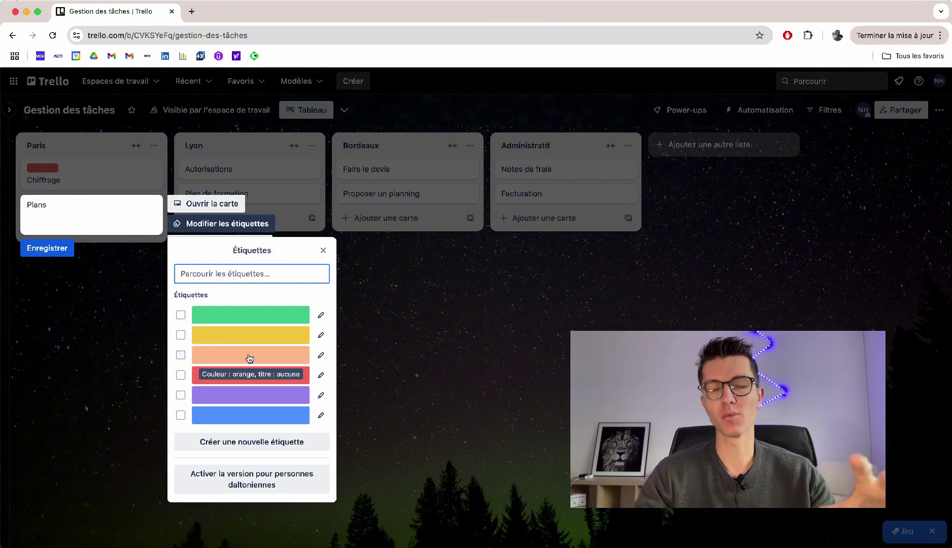
pyautogui.click(249, 358)
pyautogui.click(148, 357)
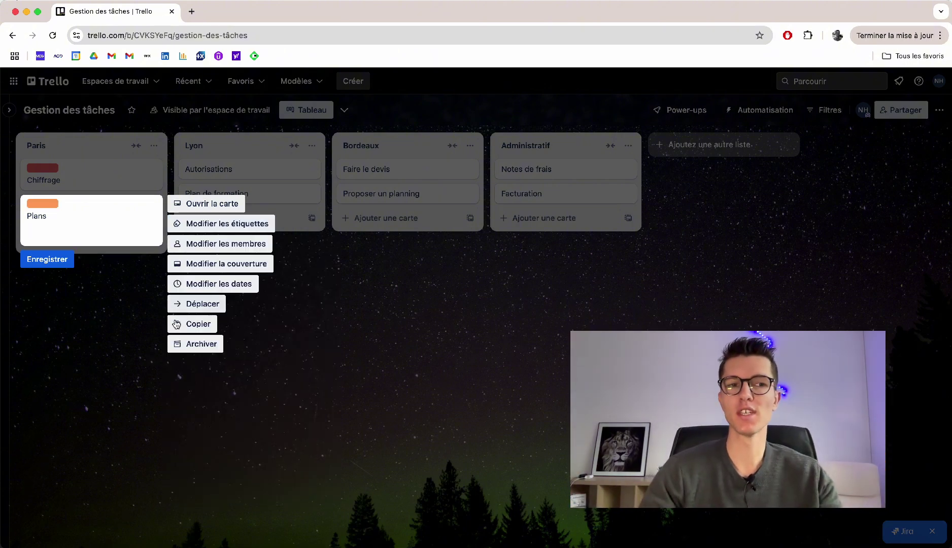
pyautogui.press('Escape')
# Assign the green label to the Autorisations card in the Lyon list
pyautogui.click(310, 168)
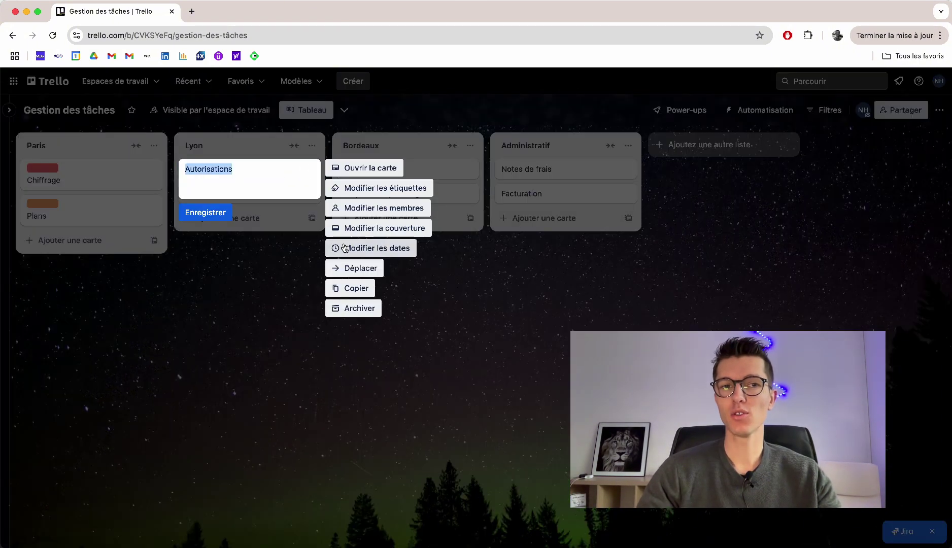
pyautogui.click(363, 188)
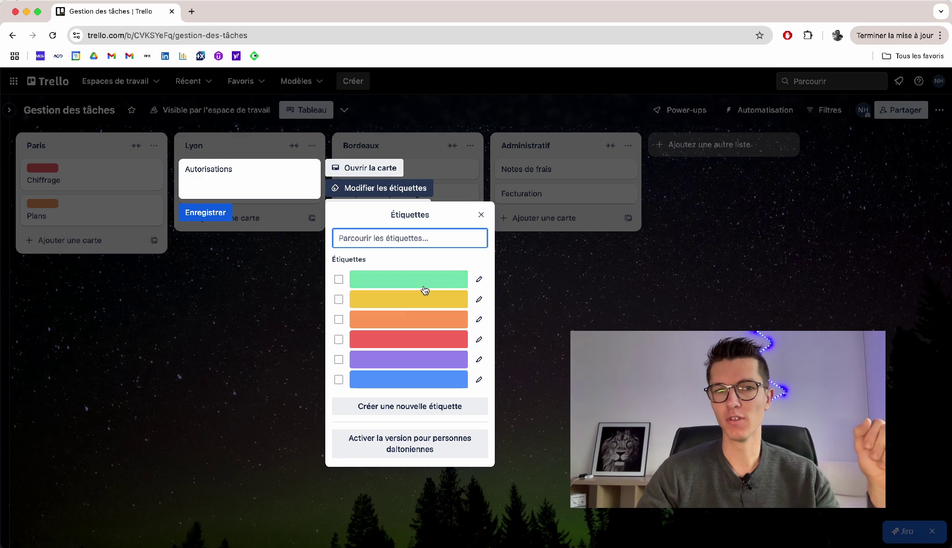
pyautogui.click(425, 290)
pyautogui.click(256, 319)
pyautogui.press('Escape')
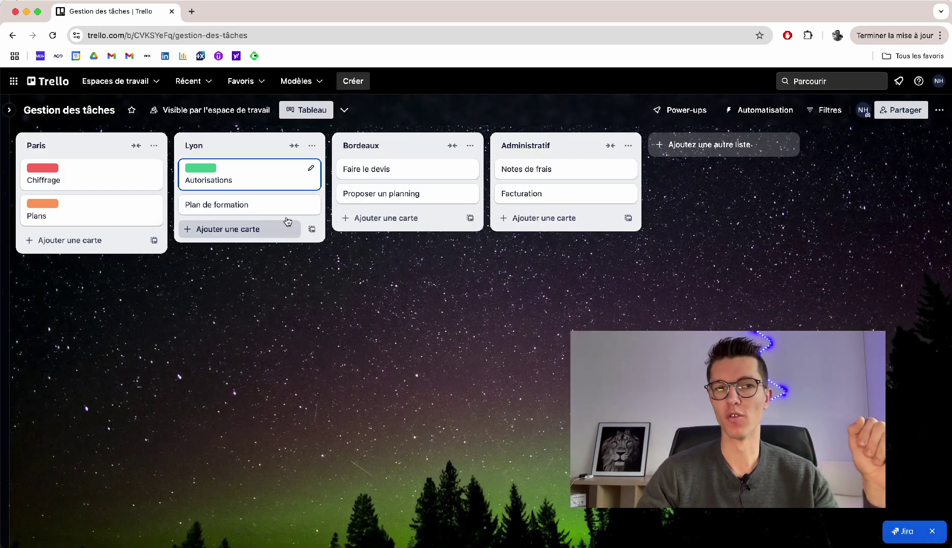
# Assign the purple label to the Plan de formation card in the Lyon list
pyautogui.click(310, 205)
pyautogui.click(364, 223)
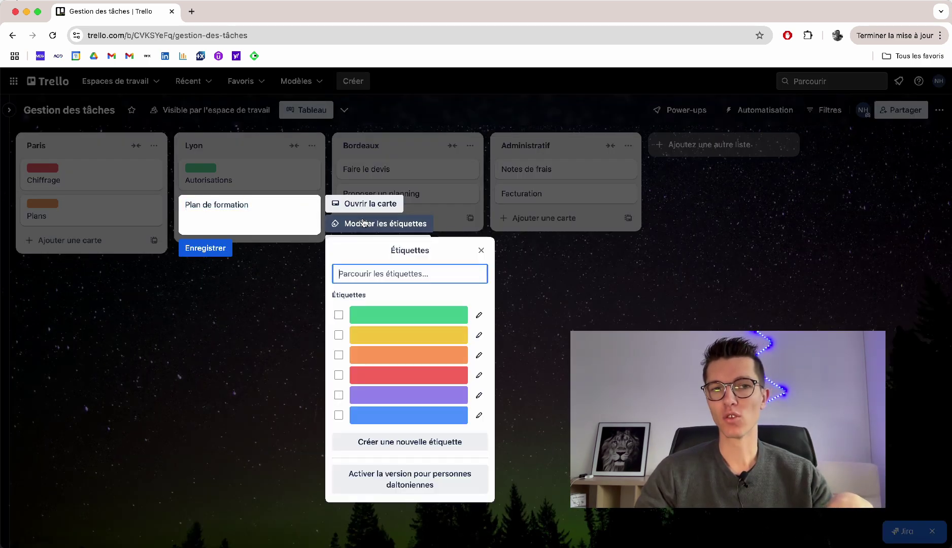
pyautogui.click(416, 403)
pyautogui.click(214, 404)
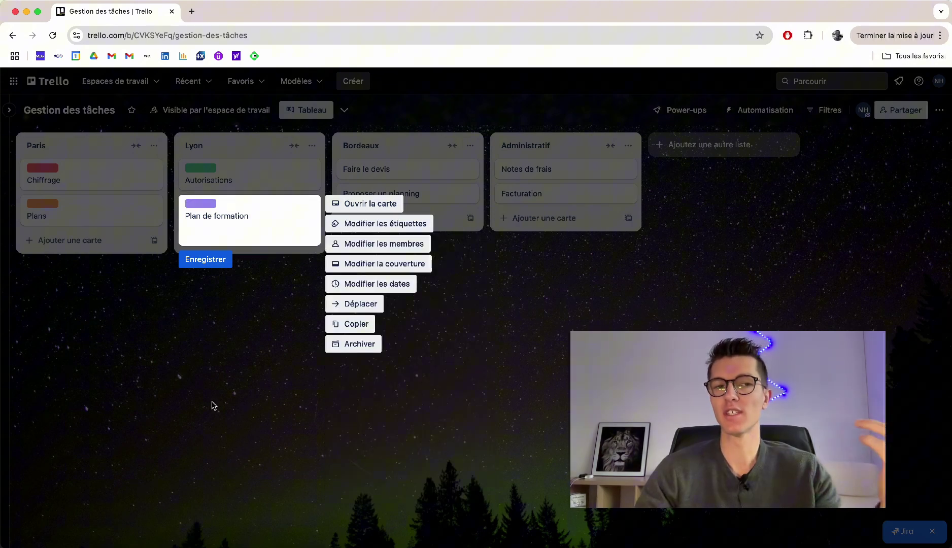
# Assign the red label to the Faire le devis card in the Bordeaux list
pyautogui.click(265, 340)
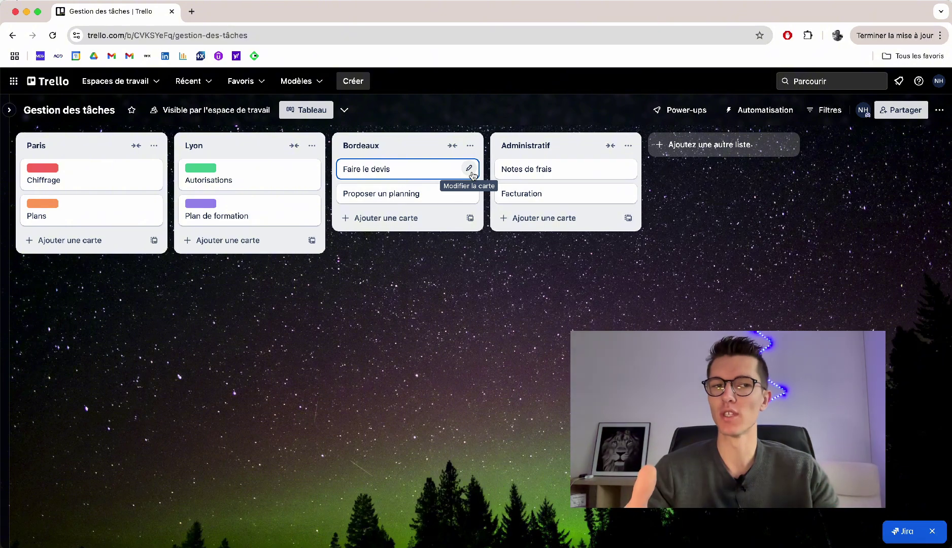
pyautogui.click(469, 170)
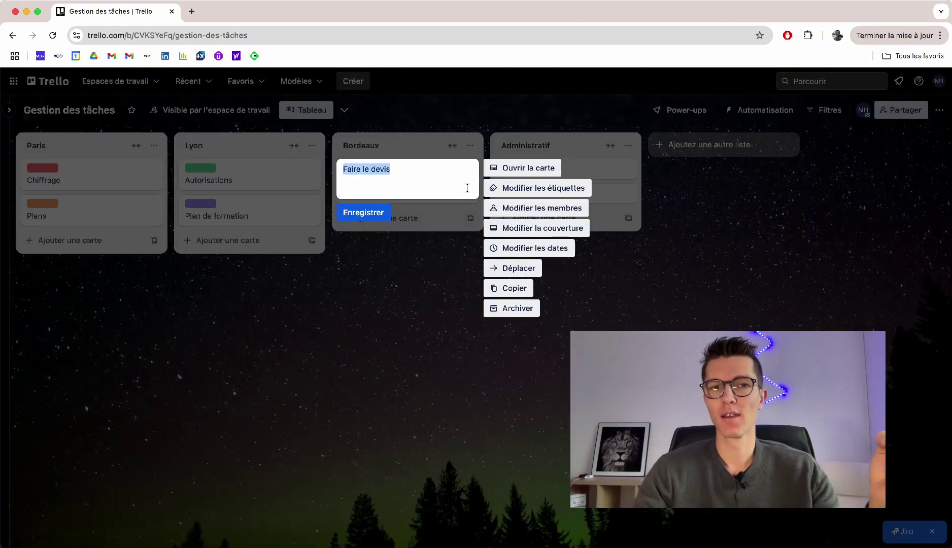
pyautogui.click(500, 187)
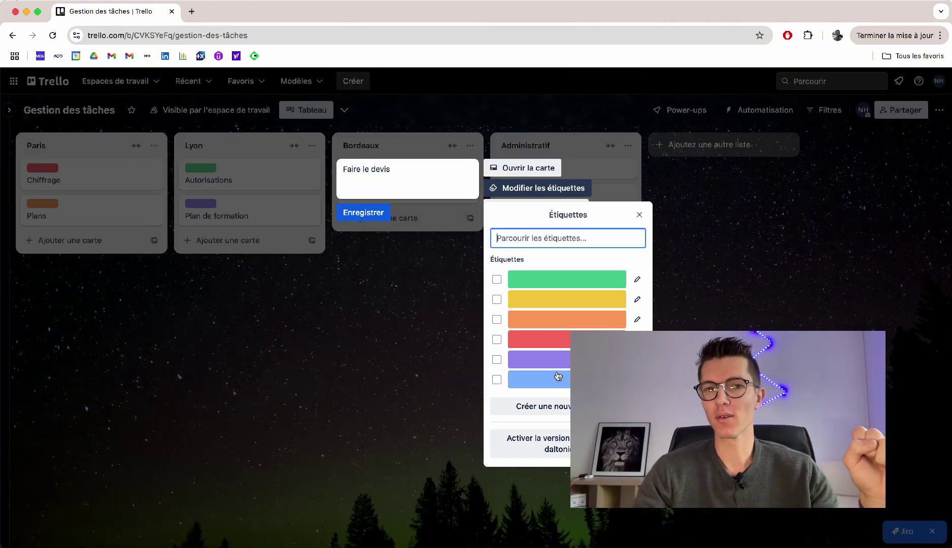
pyautogui.click(565, 345)
pyautogui.click(440, 341)
pyautogui.click(454, 229)
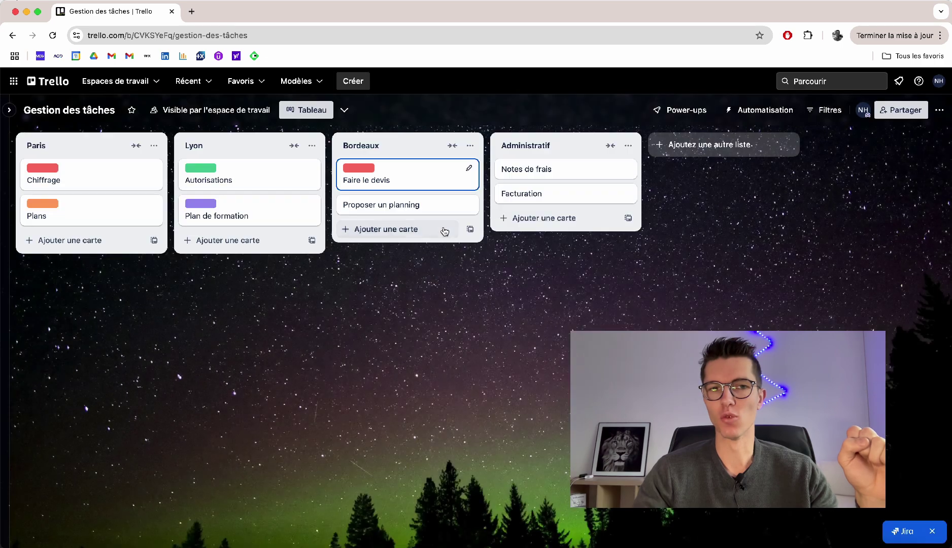
# Assign the purple label to the Proposer un planning card in the Bordeaux list
pyautogui.click(468, 203)
pyautogui.click(533, 223)
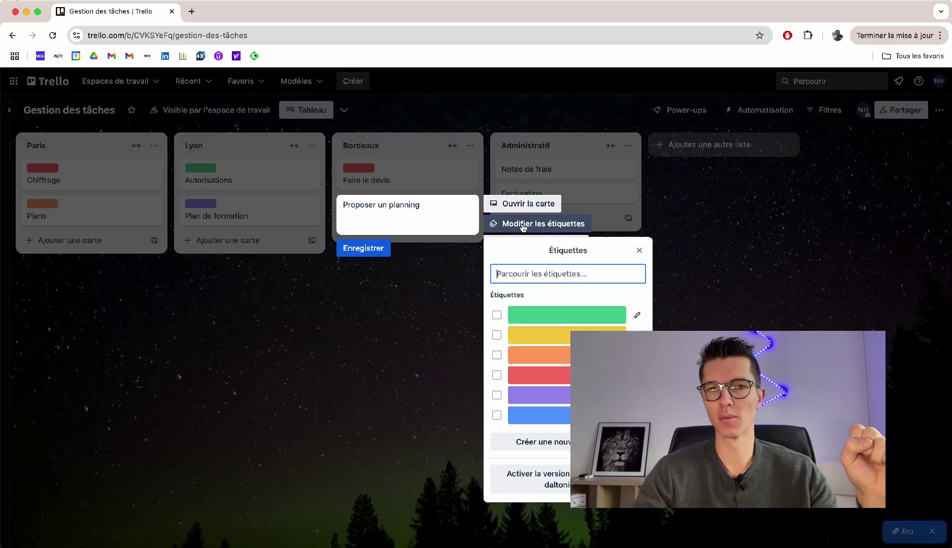
pyautogui.click(553, 394)
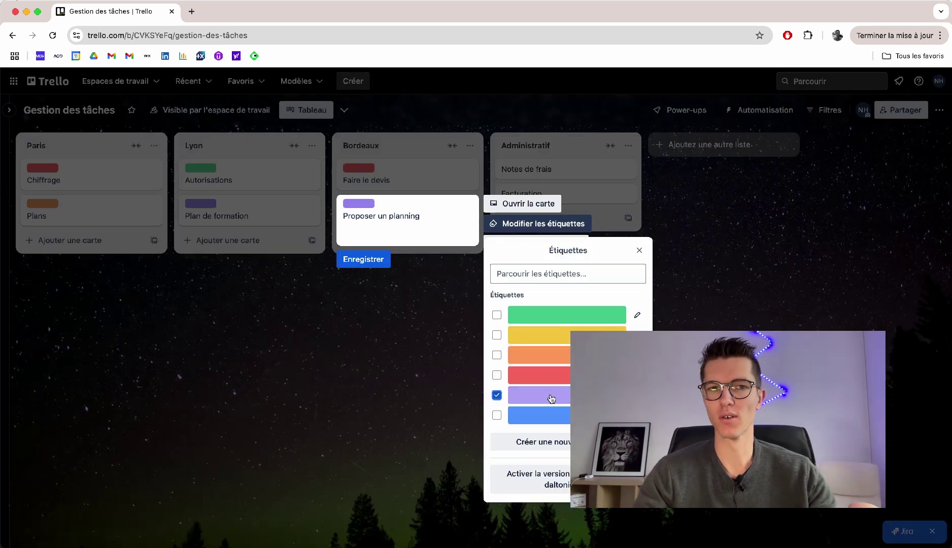
pyautogui.click(453, 351)
pyautogui.click(452, 350)
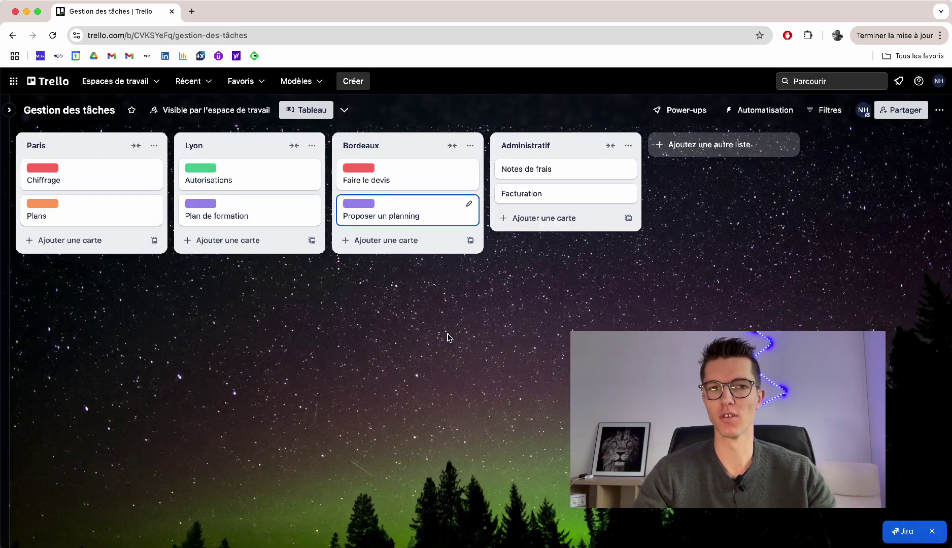
# Assign the green label to the Notes de frais card in the Administratif list
pyautogui.click(628, 167)
pyautogui.click(679, 187)
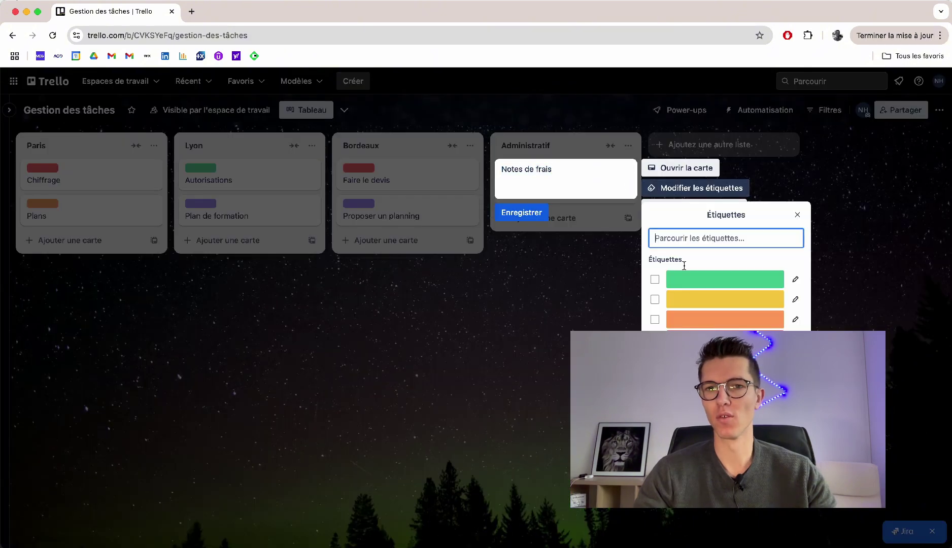
pyautogui.click(696, 288)
pyautogui.click(598, 208)
pyautogui.click(598, 208)
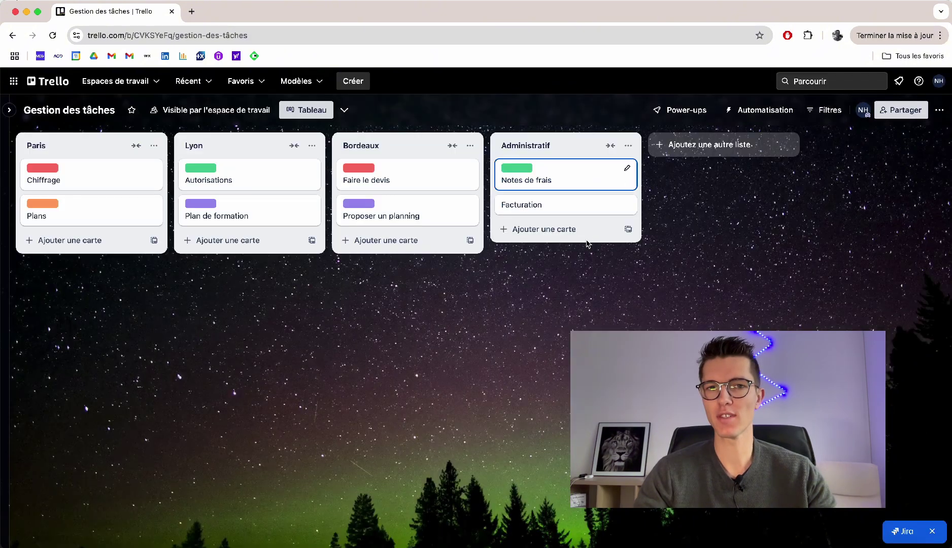
# Assign the red label to the Facturation card in the Administratif list
pyautogui.click(626, 205)
pyautogui.click(697, 223)
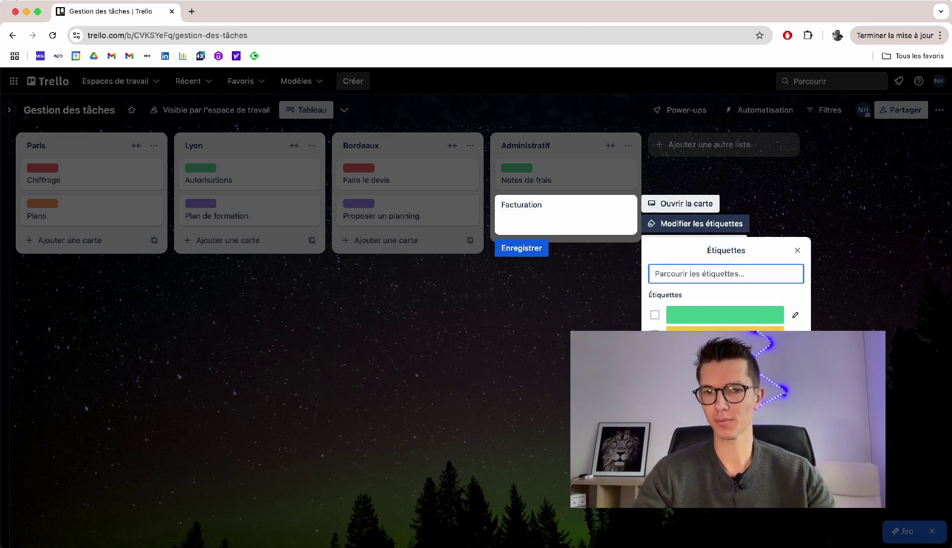
pyautogui.click(724, 375)
pyautogui.click(611, 368)
pyautogui.click(611, 368)
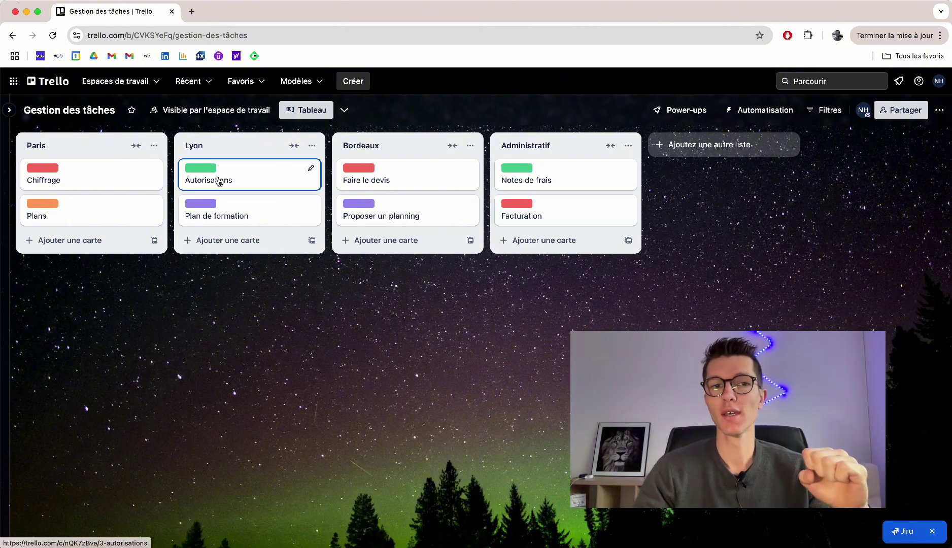
# Name the red label "A faire" through the Chiffrage card in the Paris list
pyautogui.click(153, 173)
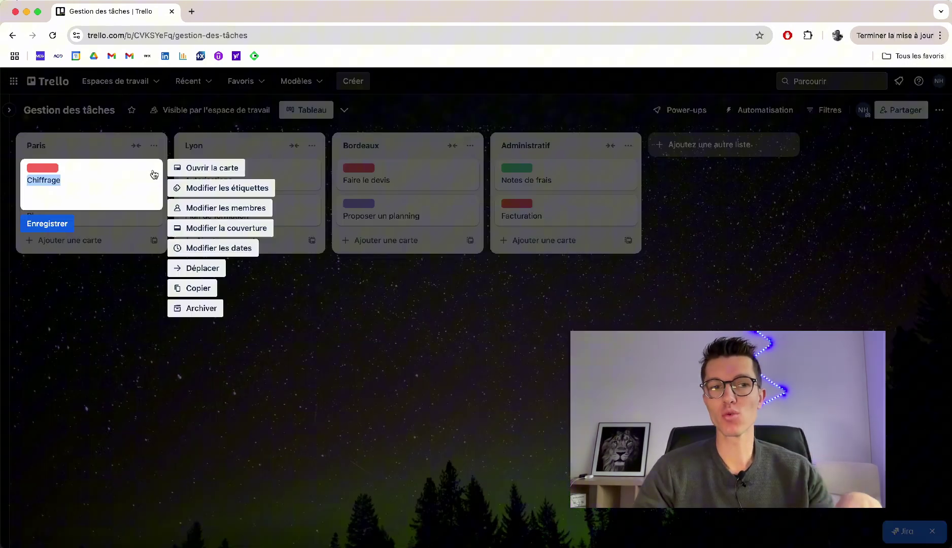
pyautogui.click(221, 187)
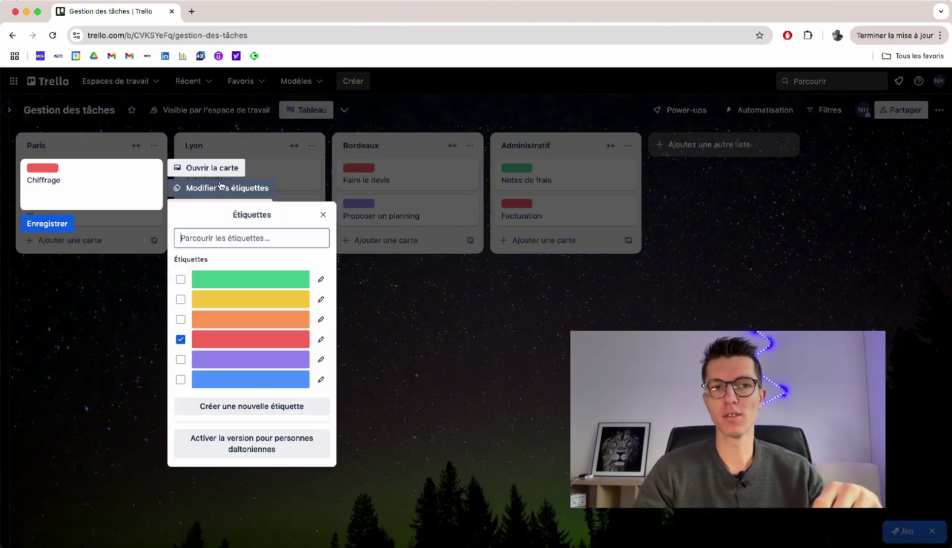
pyautogui.click(320, 339)
pyautogui.write('A faire')
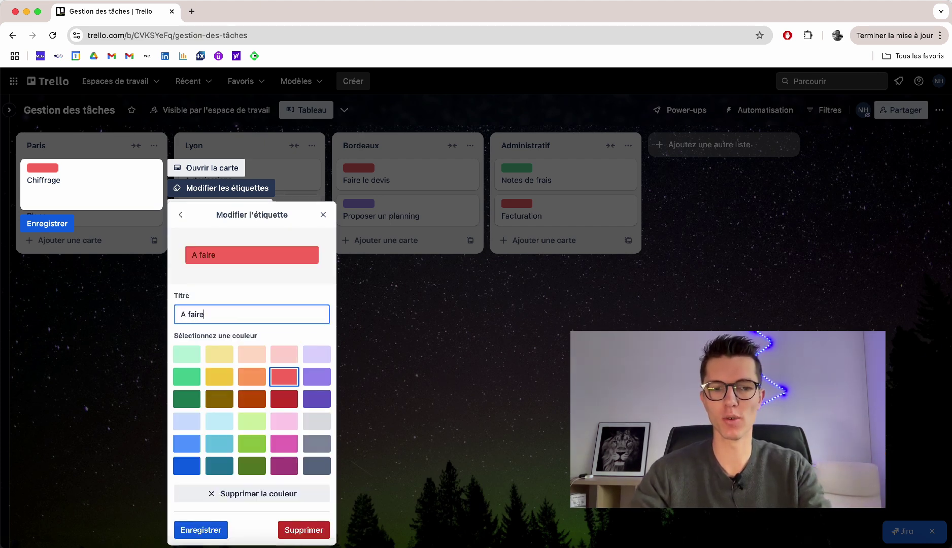
pyautogui.press('Return')
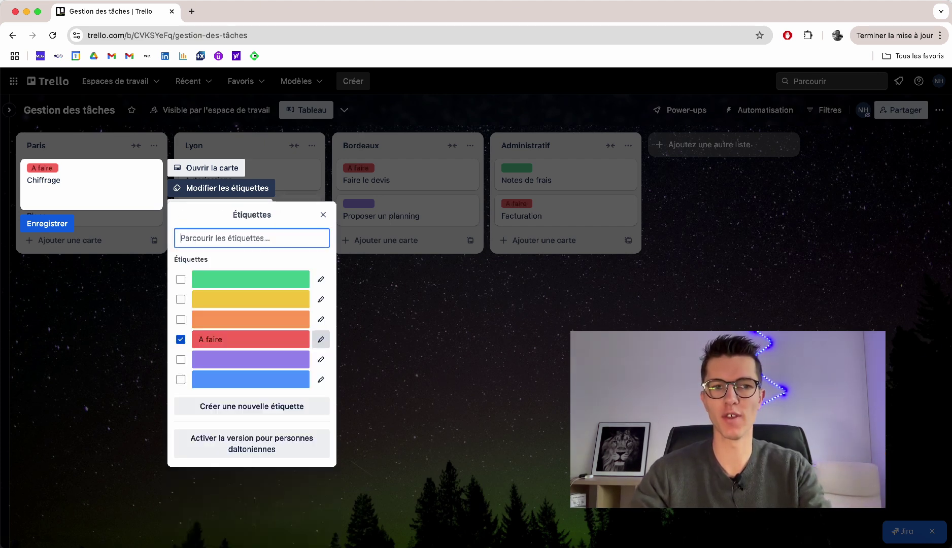
# Name the orange label "En cours" and the purple label "Bloqué"
pyautogui.click(318, 318)
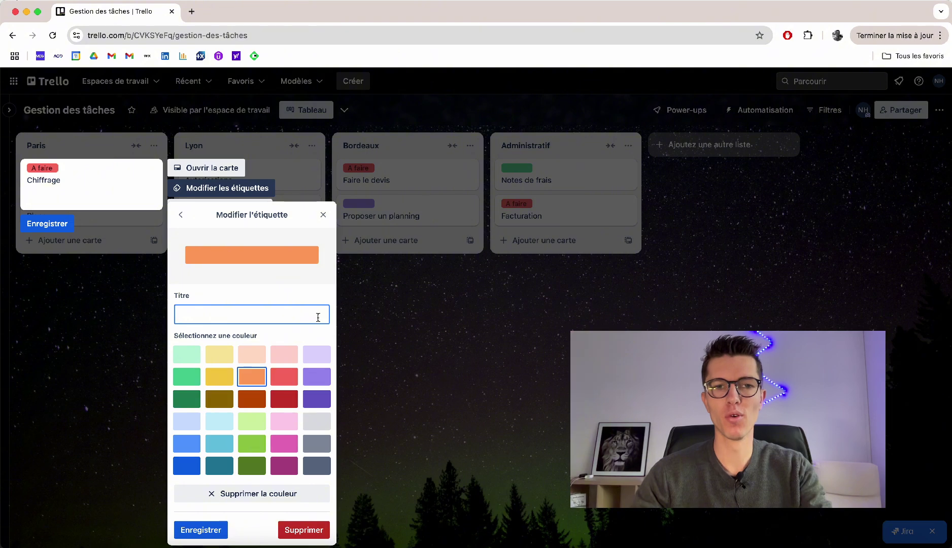
pyautogui.write('En cour')
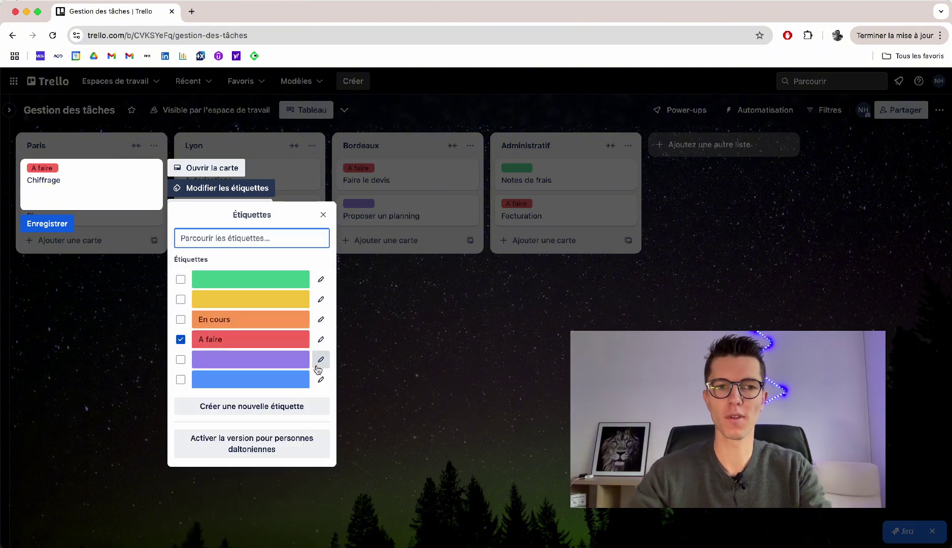
pyautogui.click(321, 359)
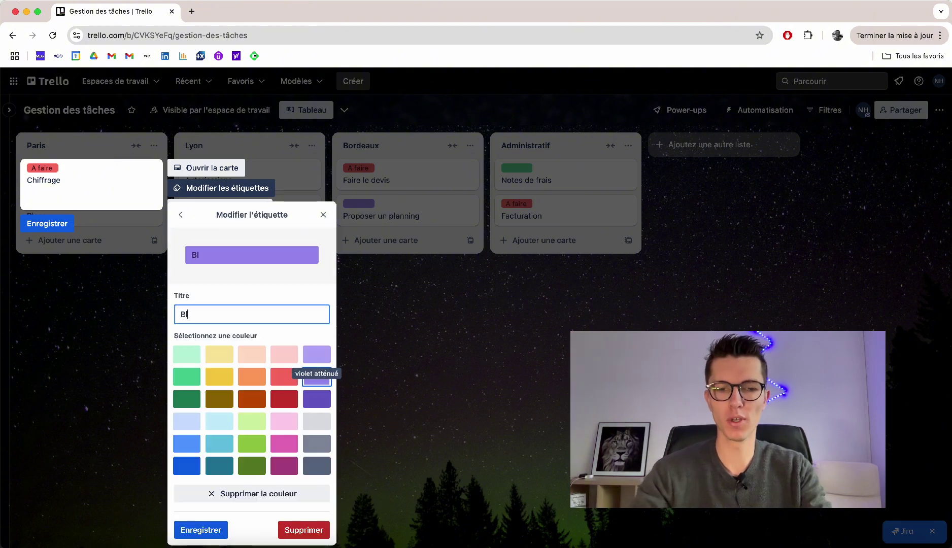
pyautogui.write('Bloqué')
pyautogui.press('Return')
# Name the green label "Fait" and return to the board
pyautogui.click(322, 279)
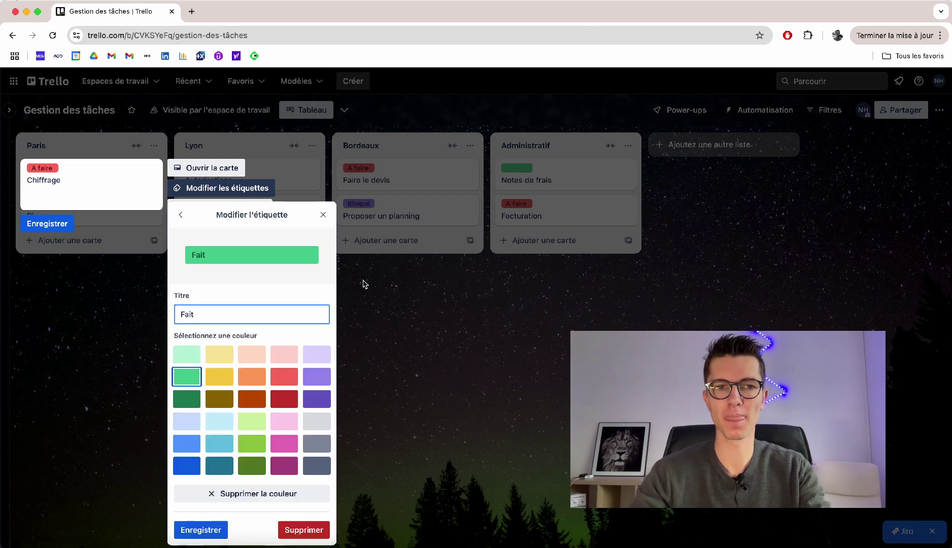
pyautogui.press('Return')
pyautogui.click(384, 308)
pyautogui.click(386, 309)
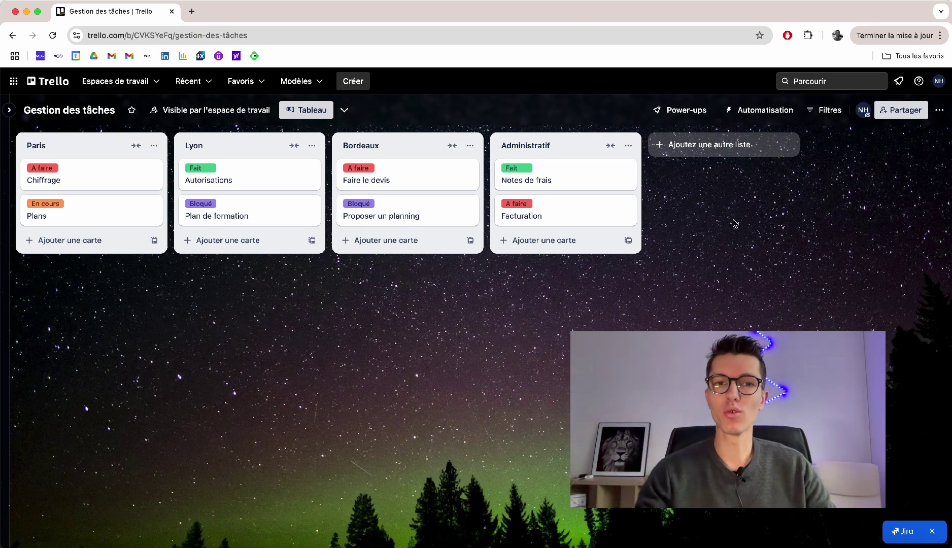
# Move the Autorisations card below the Plan de formation card in the Lyon list
pyautogui.moveTo(292, 184); pyautogui.dragTo(291, 233)
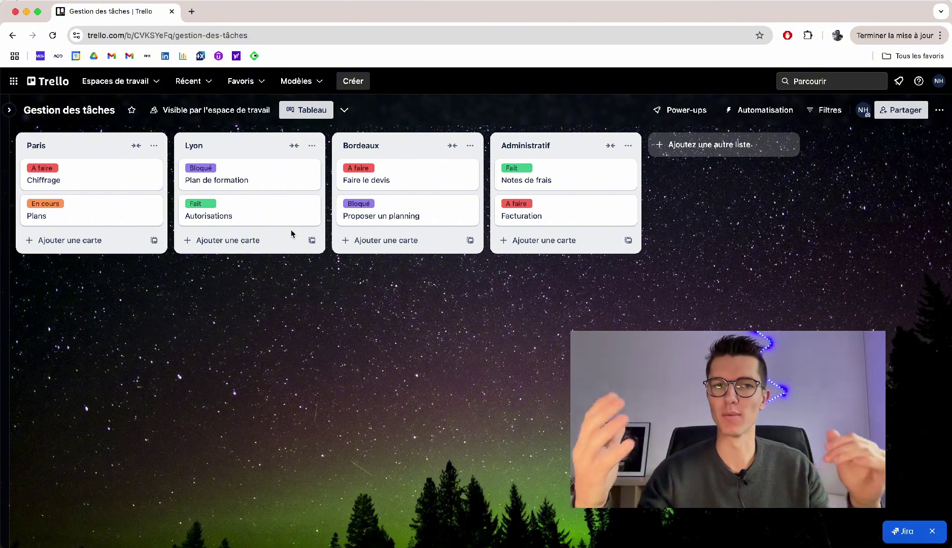
# Filter the board's cards by the En cours, A faire and Bloqué labels, and clear all filters after viewing them
pyautogui.click(820, 114)
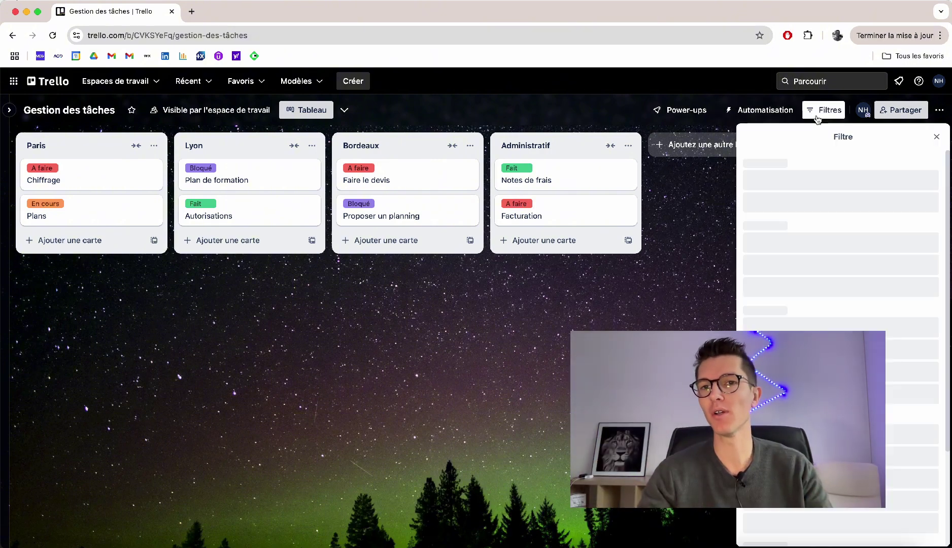
pyautogui.scroll(-5, 755, 260)
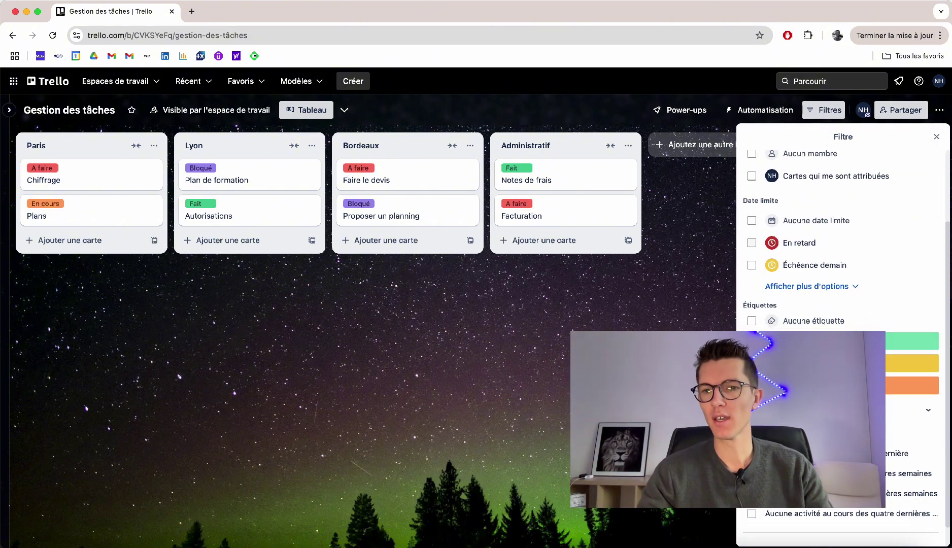
pyautogui.click(824, 386)
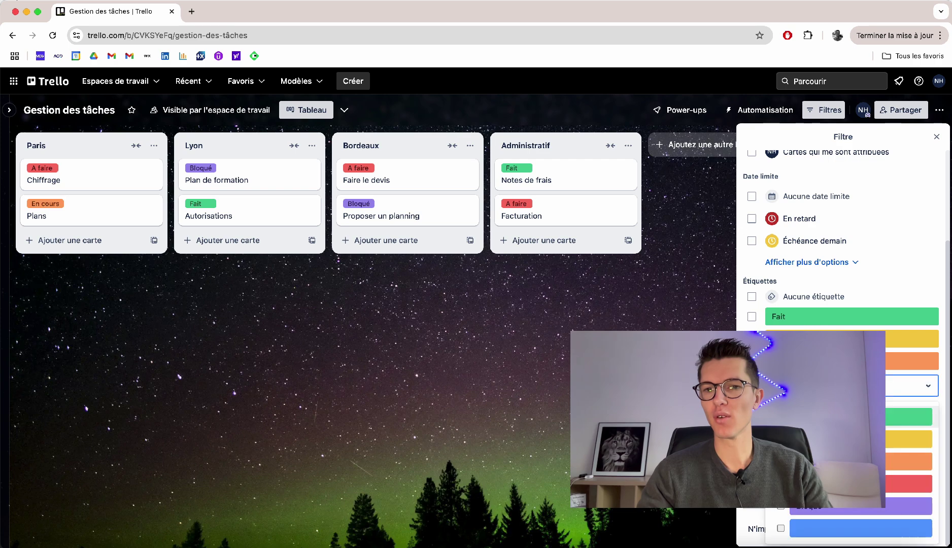
pyautogui.click(781, 461)
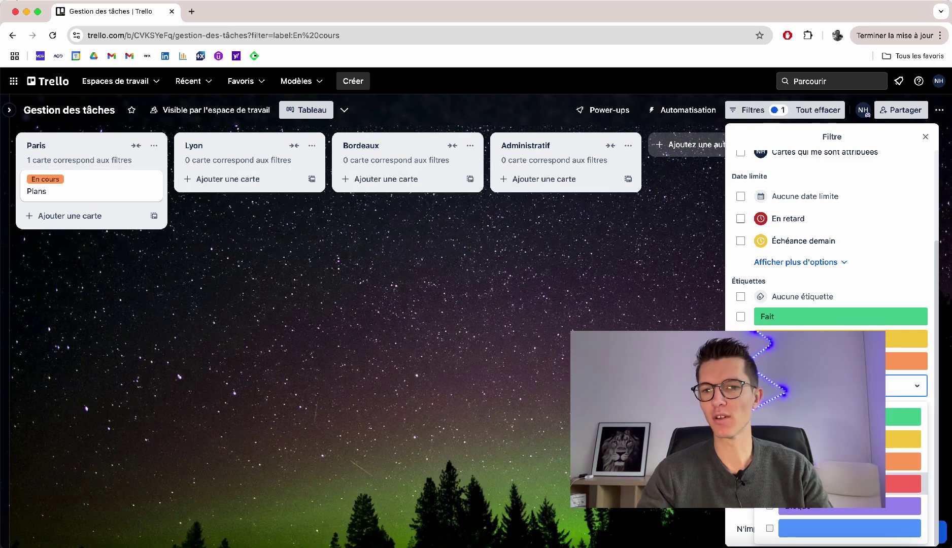
pyautogui.click(767, 483)
pyautogui.click(768, 506)
pyautogui.click(680, 446)
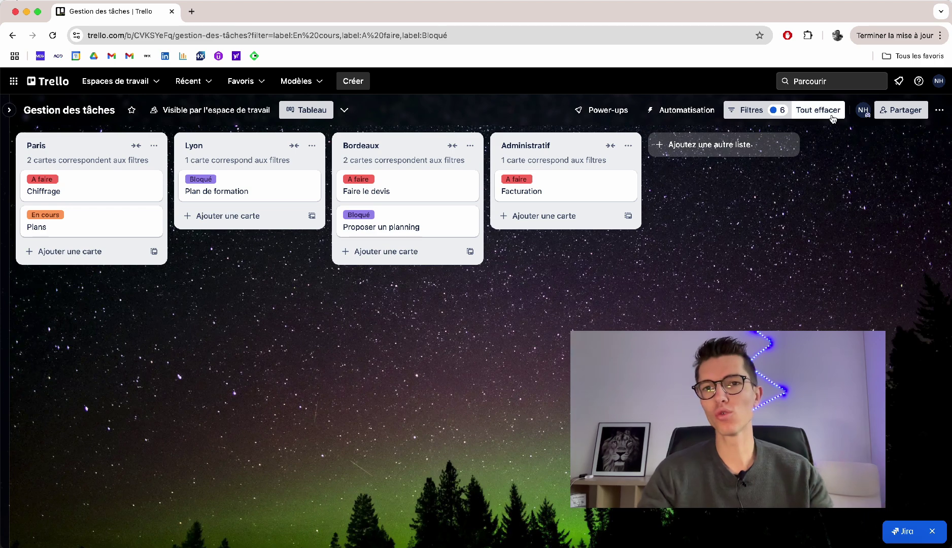
pyautogui.click(818, 110)
# View the quick-edit options of the Notes de frais card and the details of the Chiffrage card
pyautogui.click(626, 170)
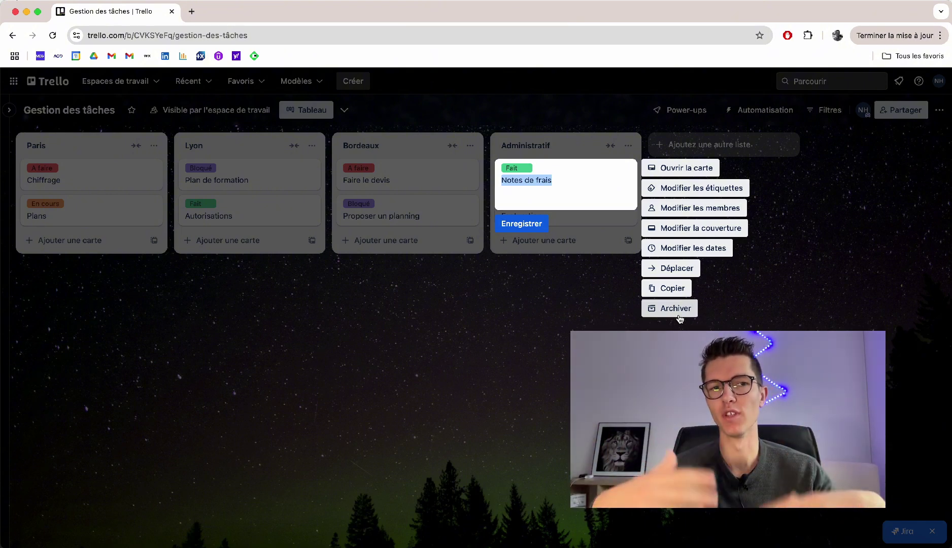
pyautogui.click(463, 339)
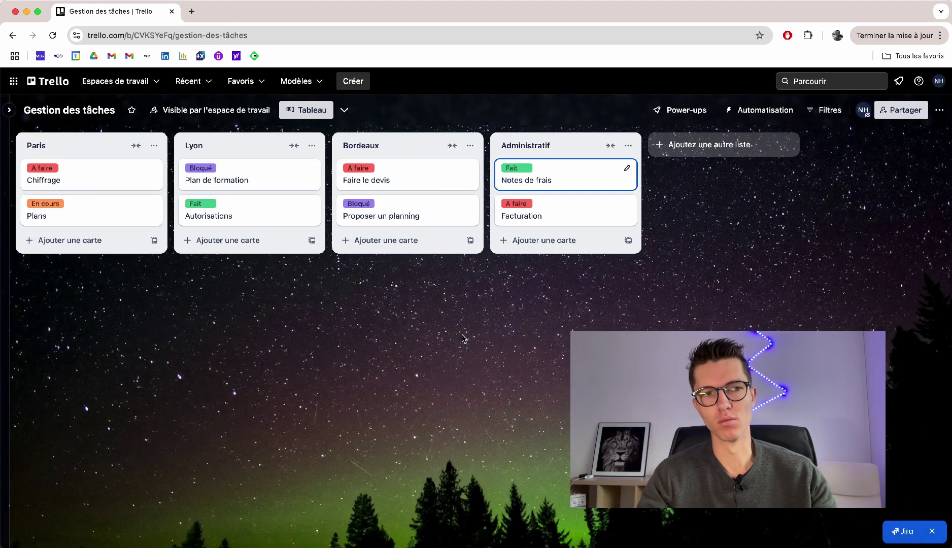
pyautogui.click(122, 189)
pyautogui.click(128, 298)
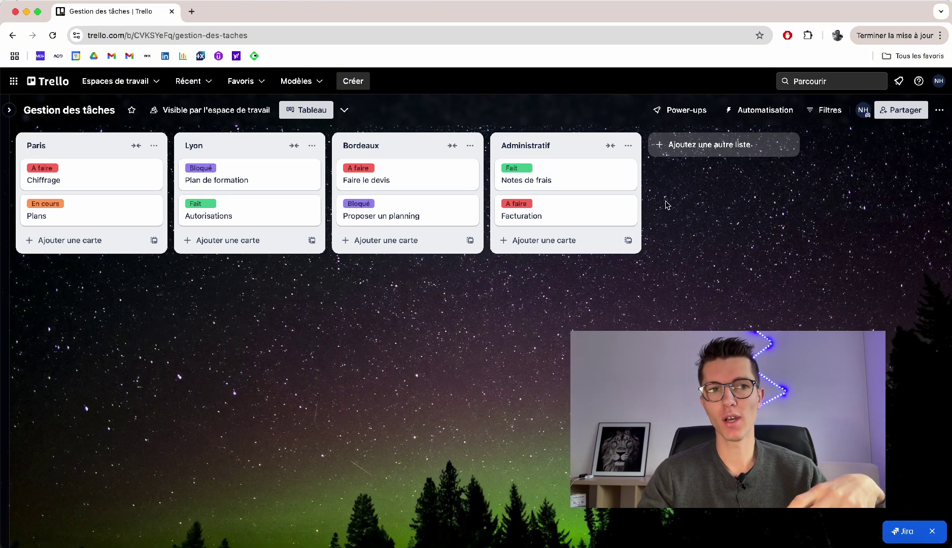
# View the board member's profile summary and the options for sharing the board
pyautogui.click(863, 111)
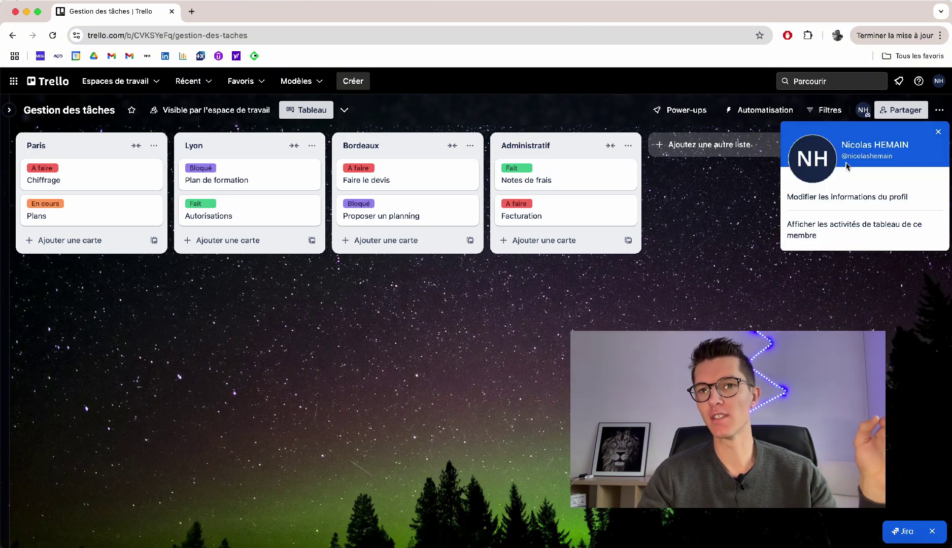
pyautogui.click(743, 207)
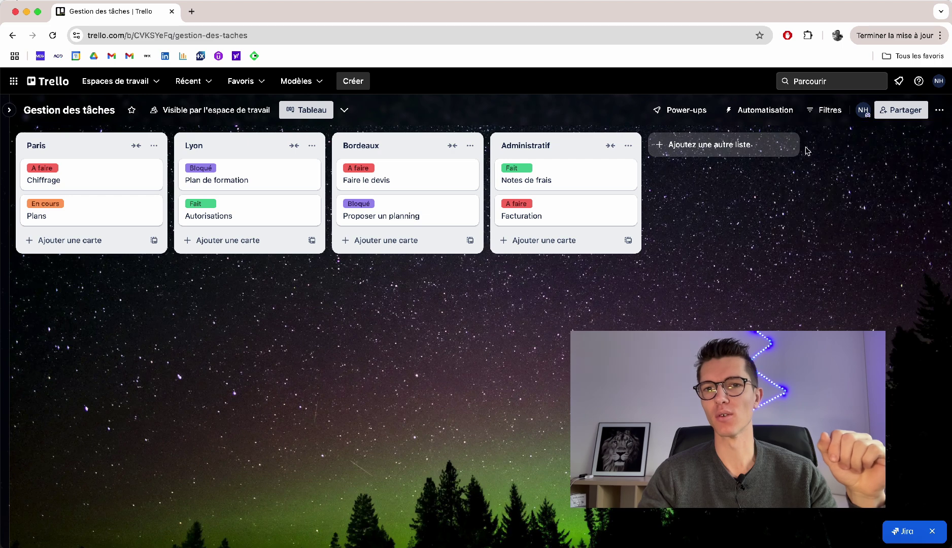
pyautogui.click(904, 110)
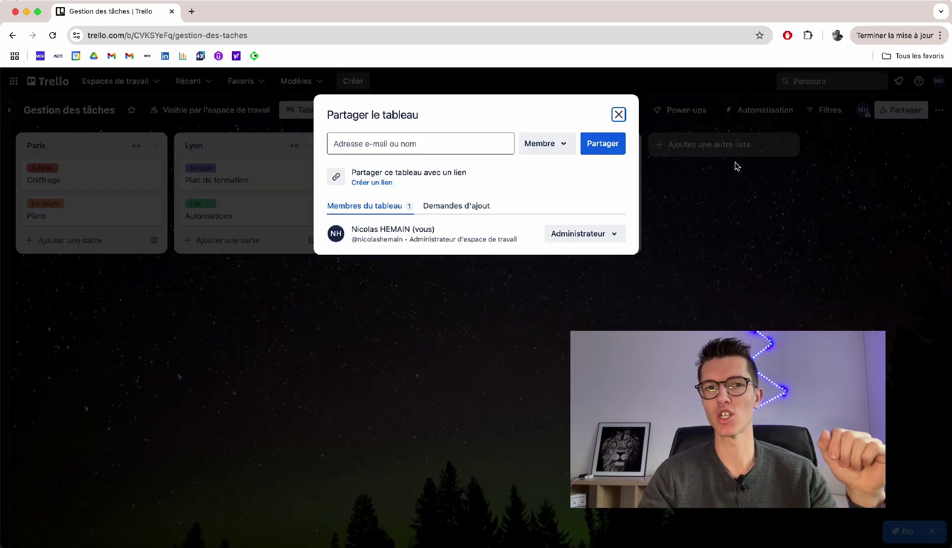
pyautogui.click(730, 202)
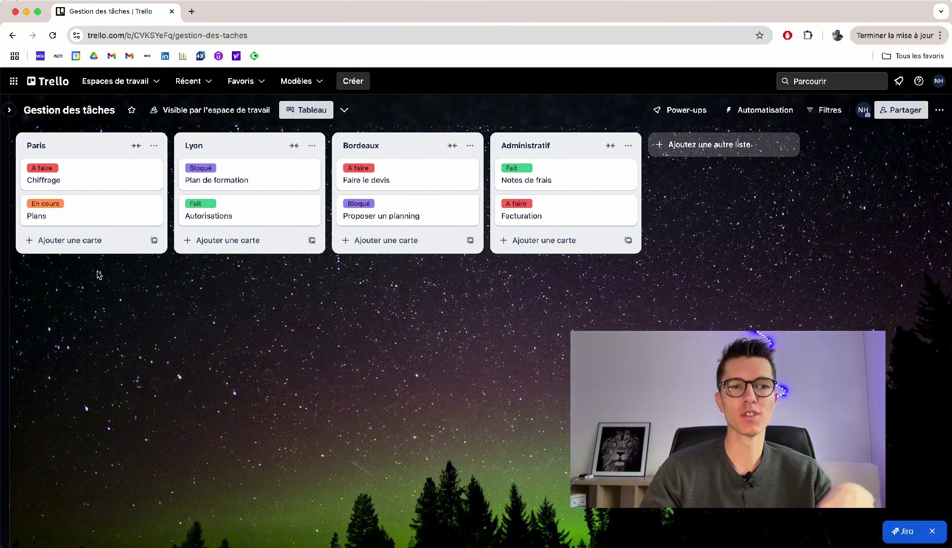
# Add the description "Remarques" to the Chiffrage card in the Paris list and save it
pyautogui.click(98, 189)
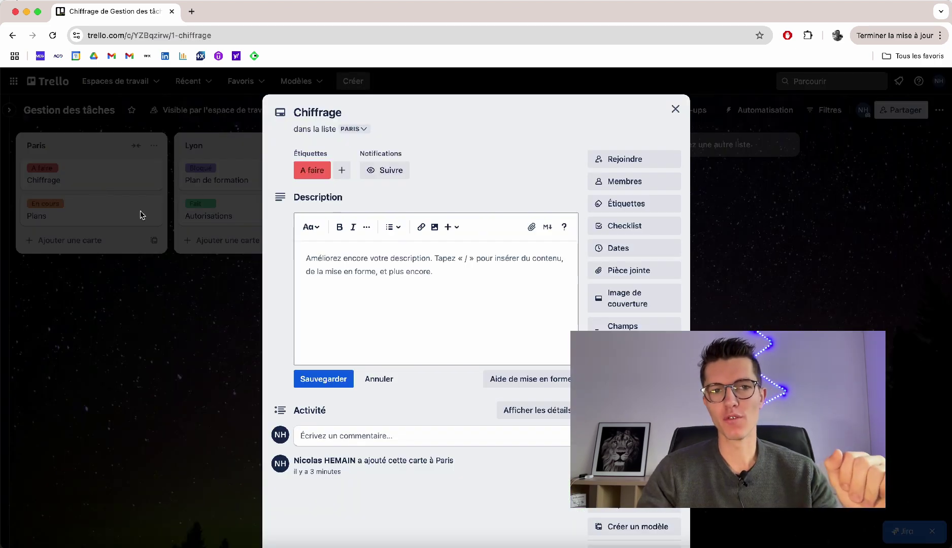
pyautogui.click(368, 275)
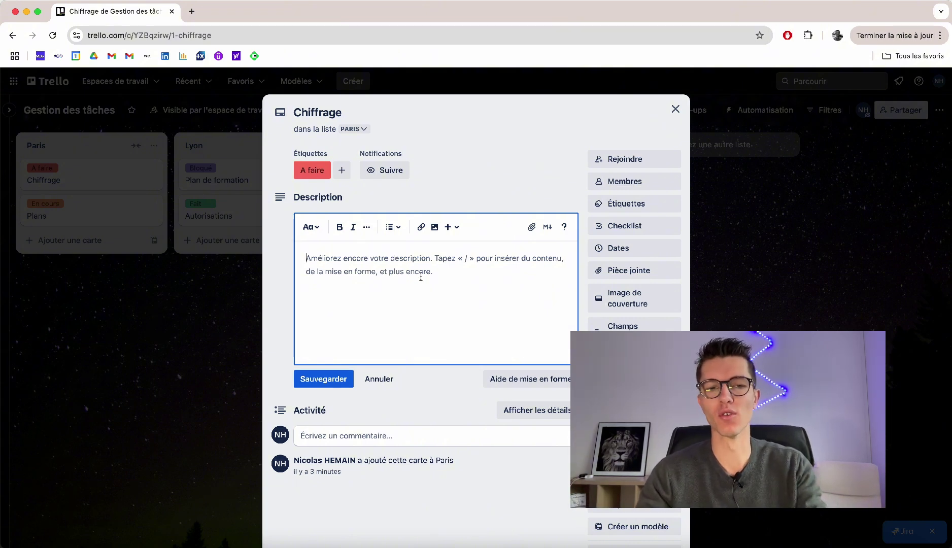
pyautogui.write('Remarques')
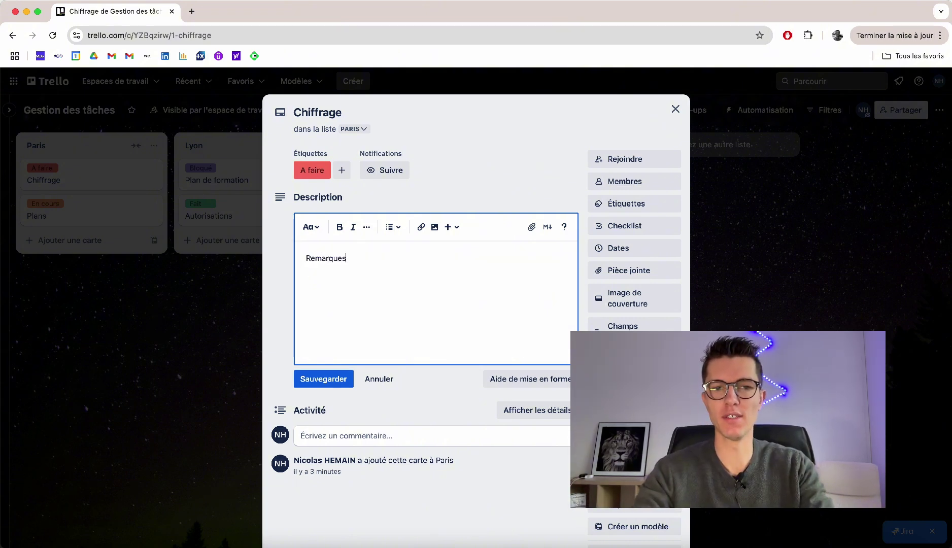
pyautogui.click(338, 380)
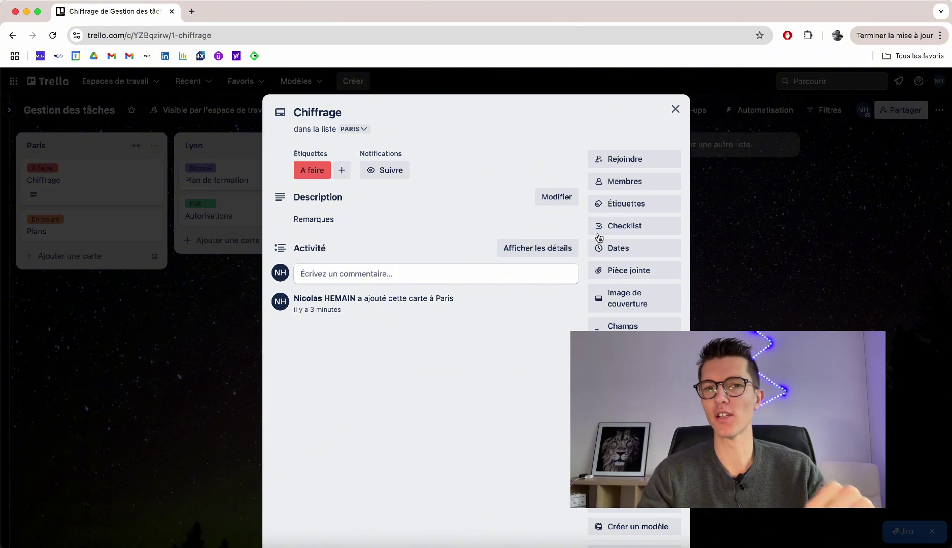
# Add a checklist titled Checklist to the Chiffrage card with the items Lot 1 and Lot 2
pyautogui.click(614, 229)
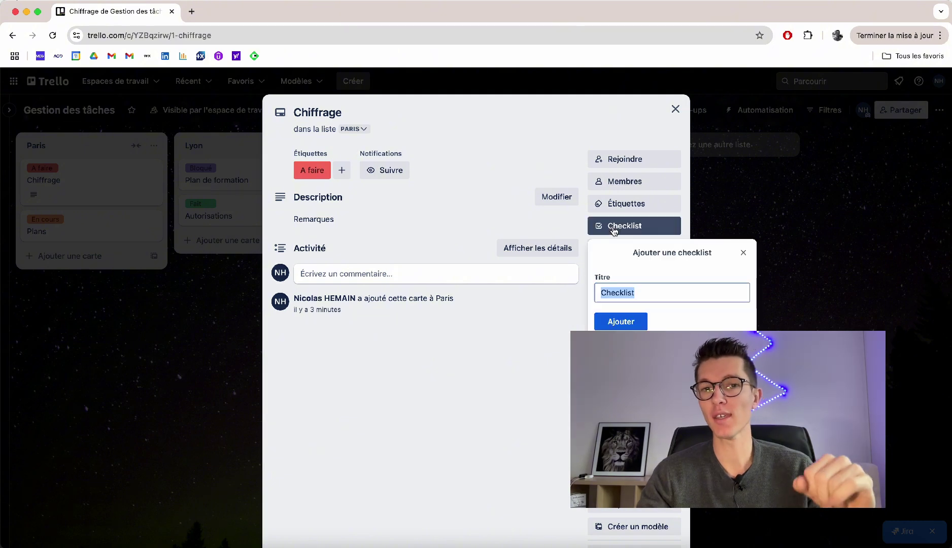
pyautogui.click(609, 321)
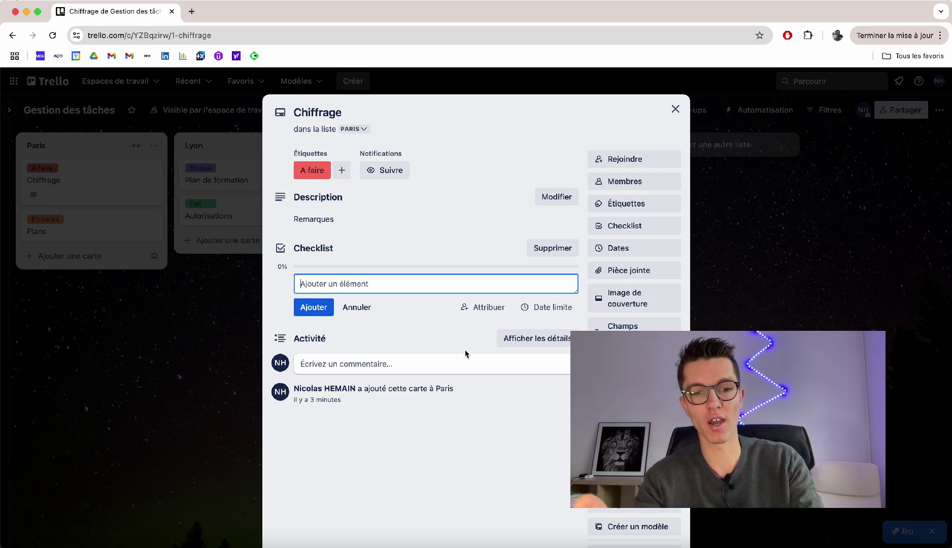
pyautogui.write('Lot 1')
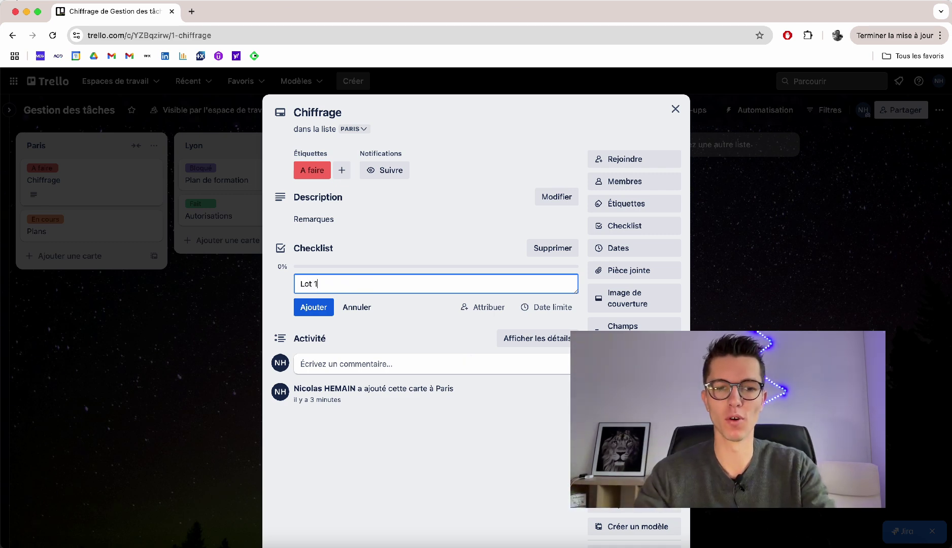
pyautogui.press('Return')
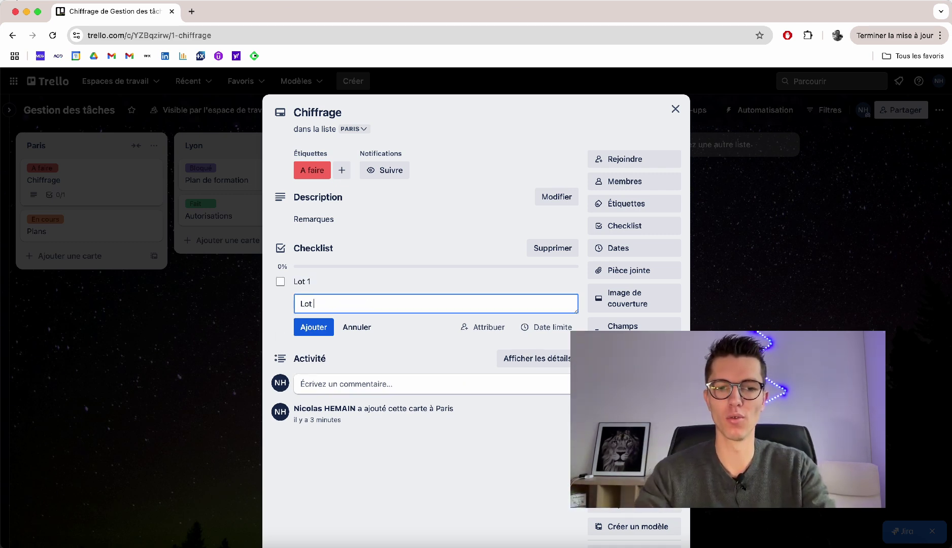
pyautogui.write('Lot 2')
pyautogui.press('Return')
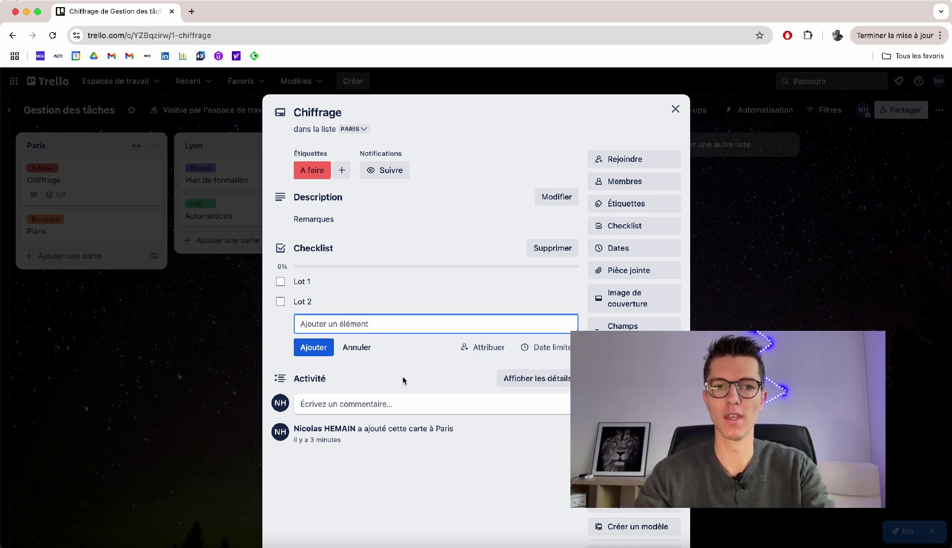
# Mark the checklist items Lot 1 and Lot 2 of the Chiffrage card as completed
pyautogui.click(279, 283)
pyautogui.click(170, 323)
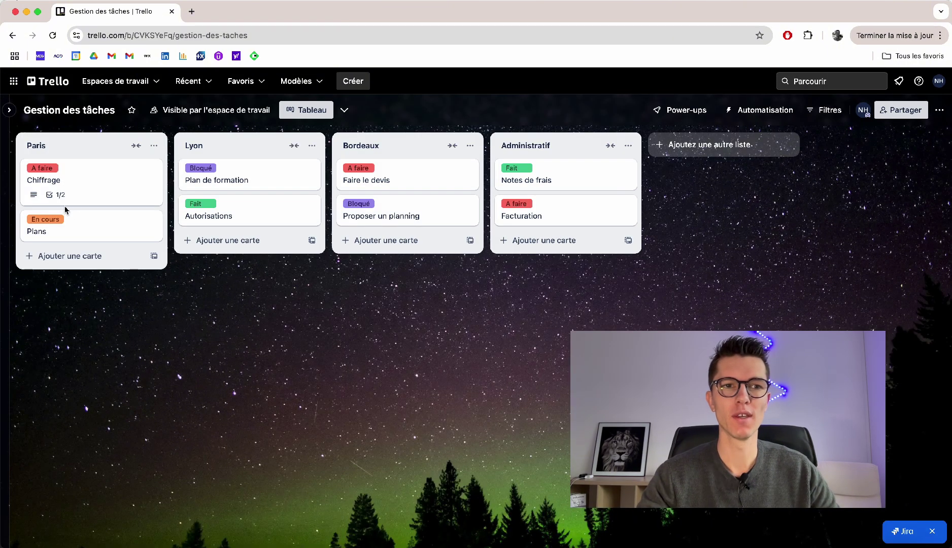
pyautogui.click(78, 194)
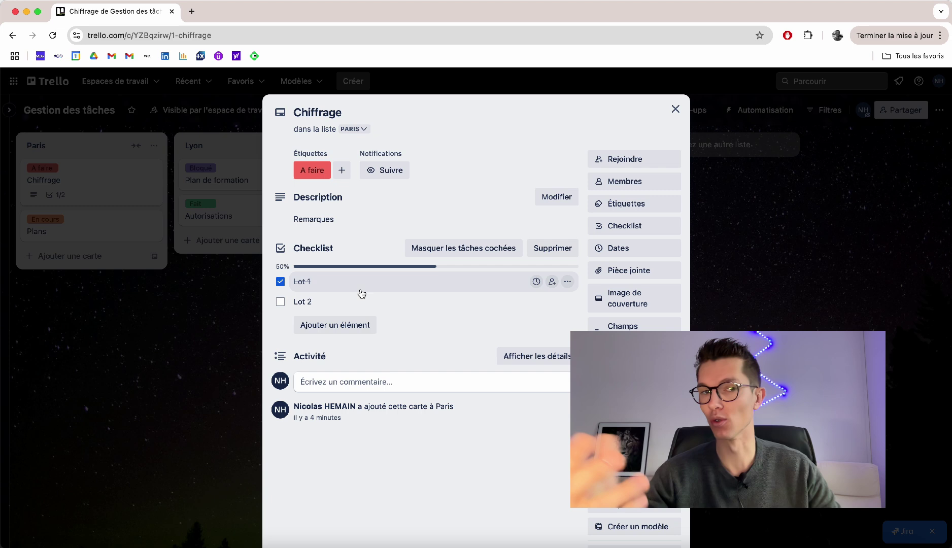
pyautogui.click(348, 299)
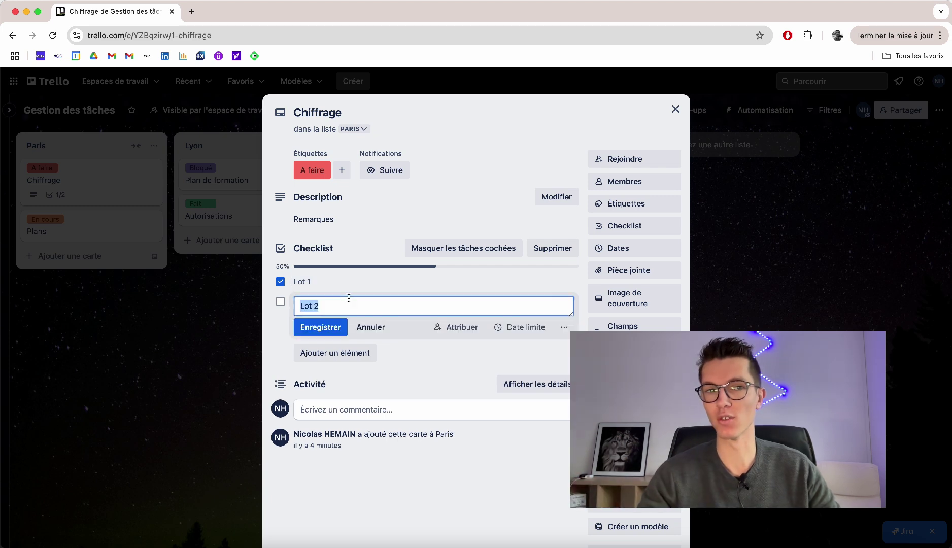
pyautogui.click(282, 302)
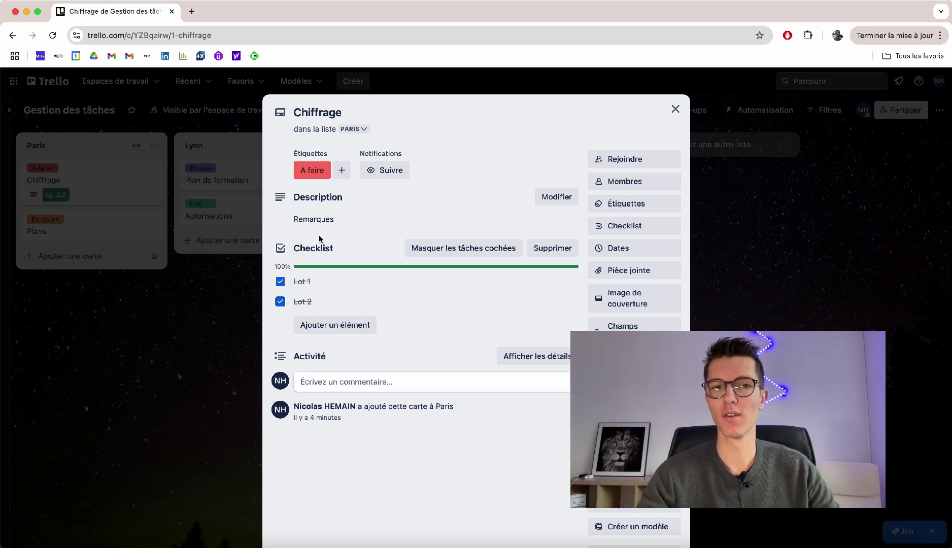
# Replace the A faire label on the Chiffrage card with the Fait label and return to the board
pyautogui.click(311, 172)
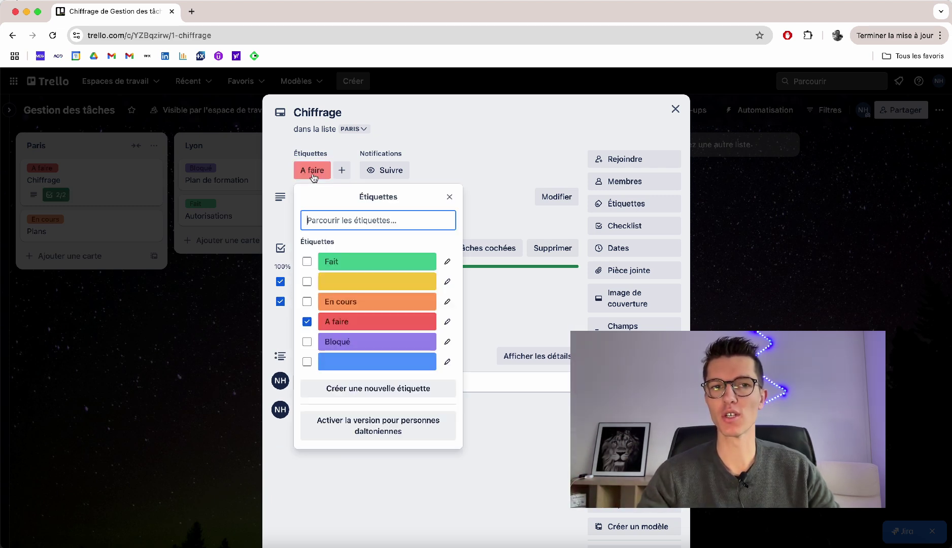
pyautogui.click(325, 265)
pyautogui.click(307, 322)
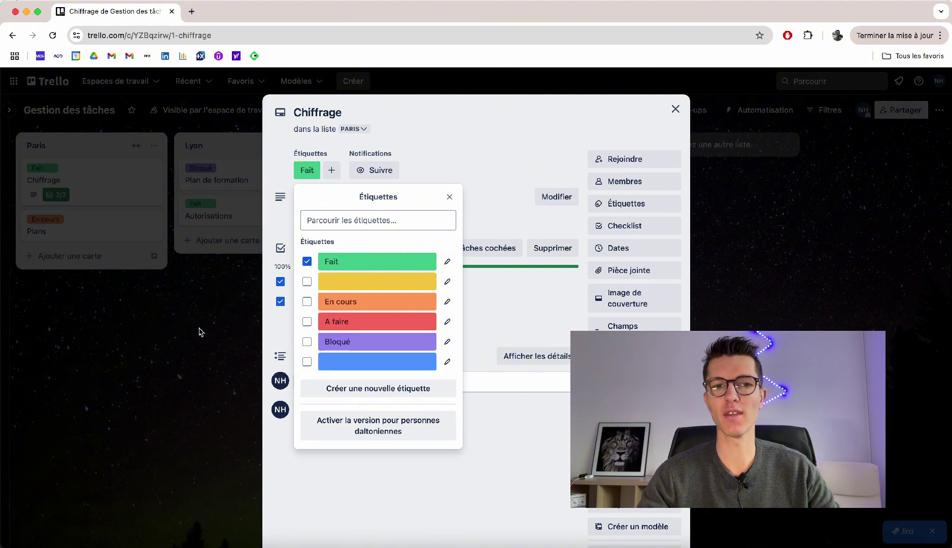
pyautogui.click(201, 332)
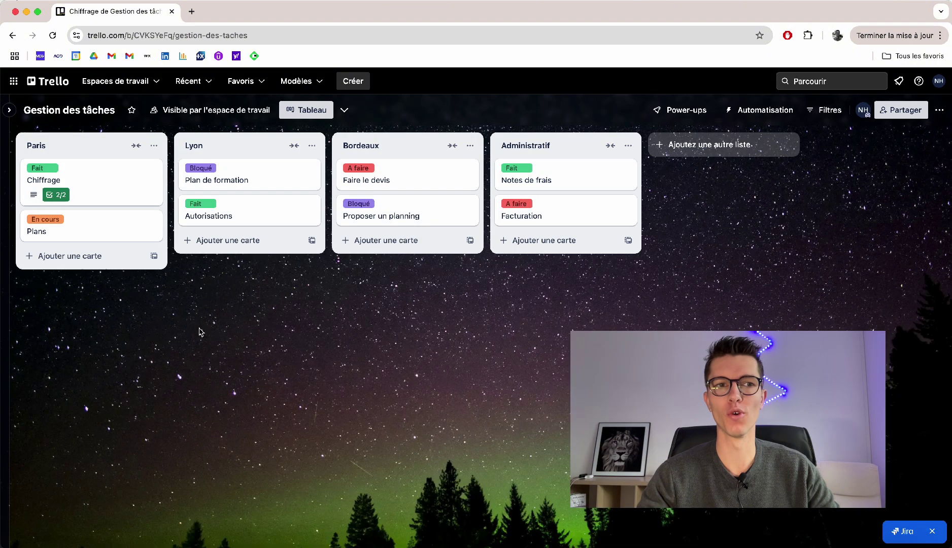
pyautogui.click(83, 189)
pyautogui.click(96, 307)
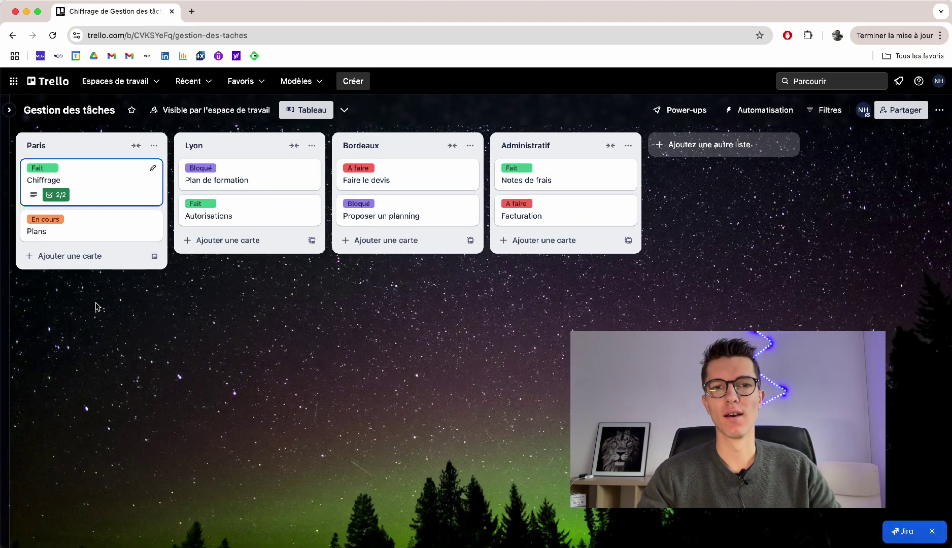
pyautogui.click(97, 307)
pyautogui.click(266, 240)
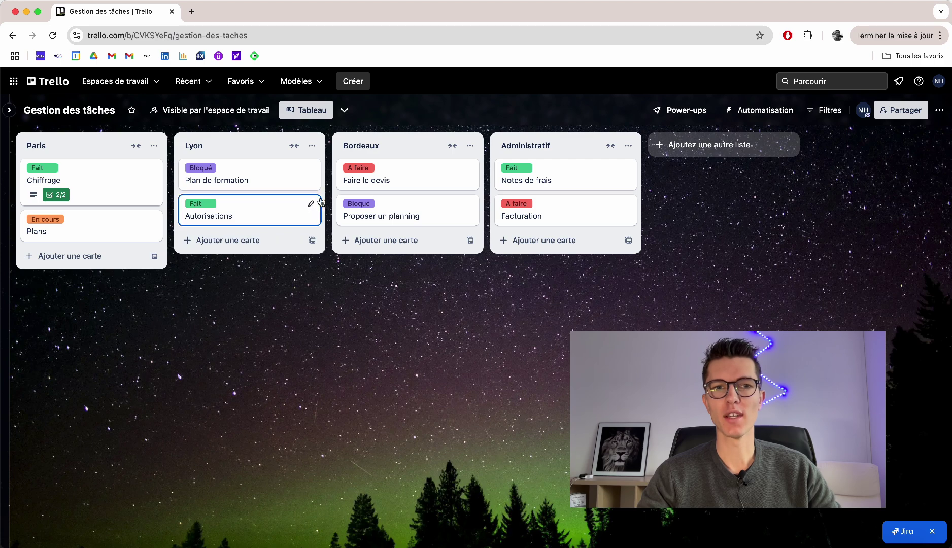
# Set the due date of the Plan de formation card in the Lyon list to 21 November 2024
pyautogui.click(266, 179)
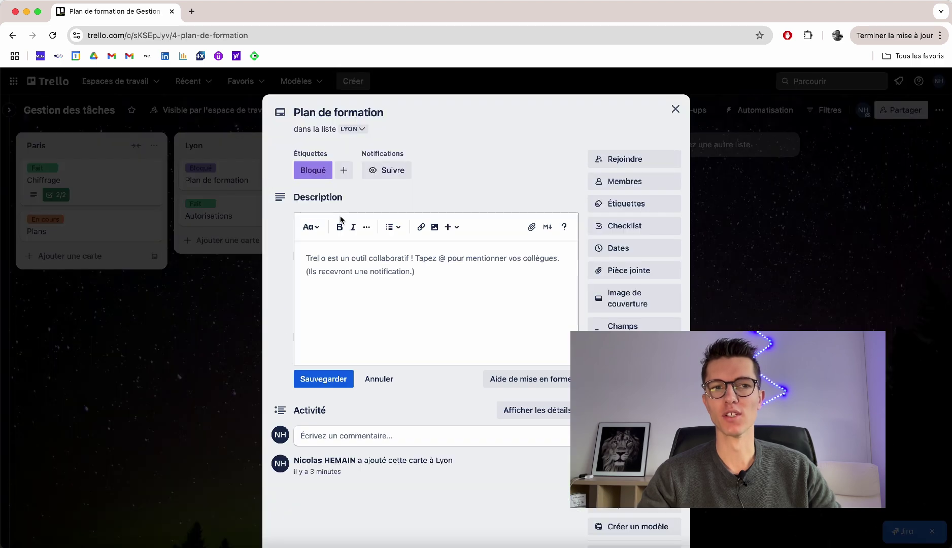
pyautogui.click(391, 278)
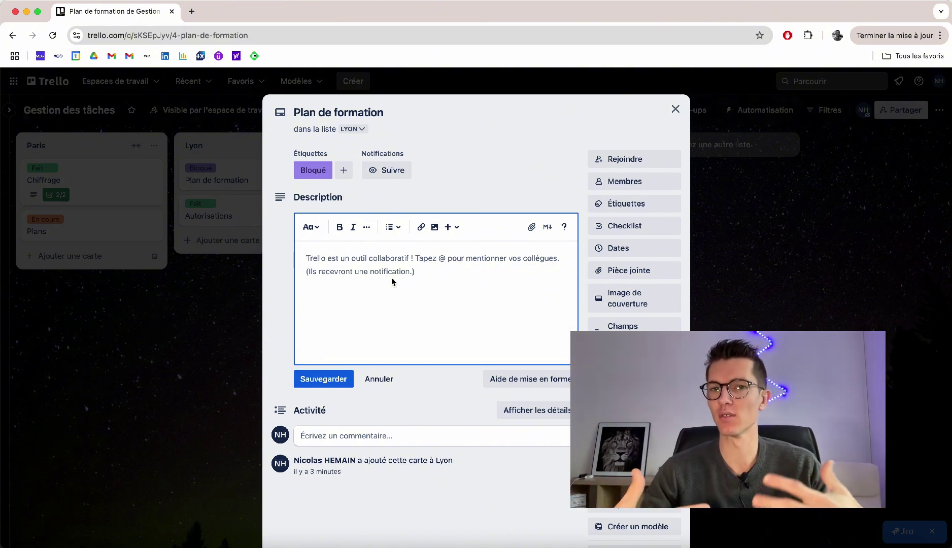
pyautogui.click(628, 253)
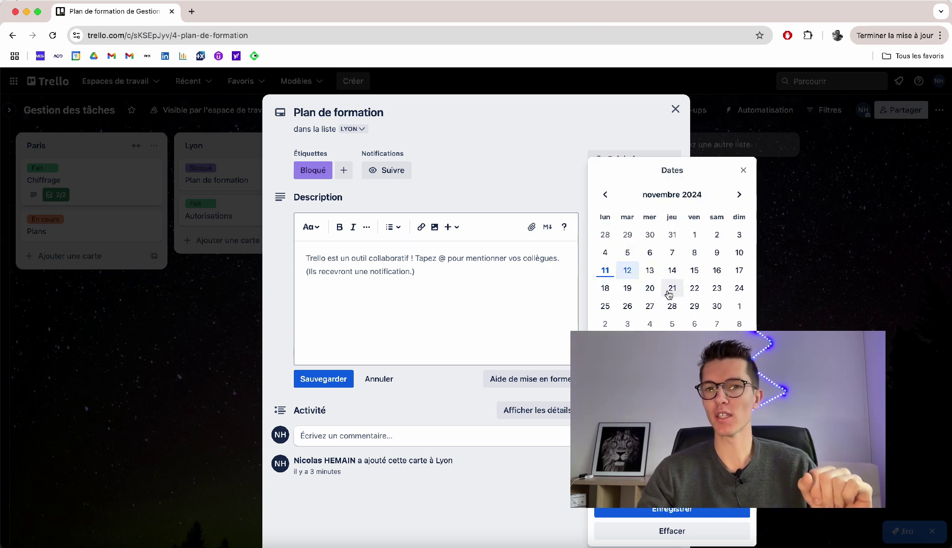
pyautogui.click(639, 510)
pyautogui.click(736, 456)
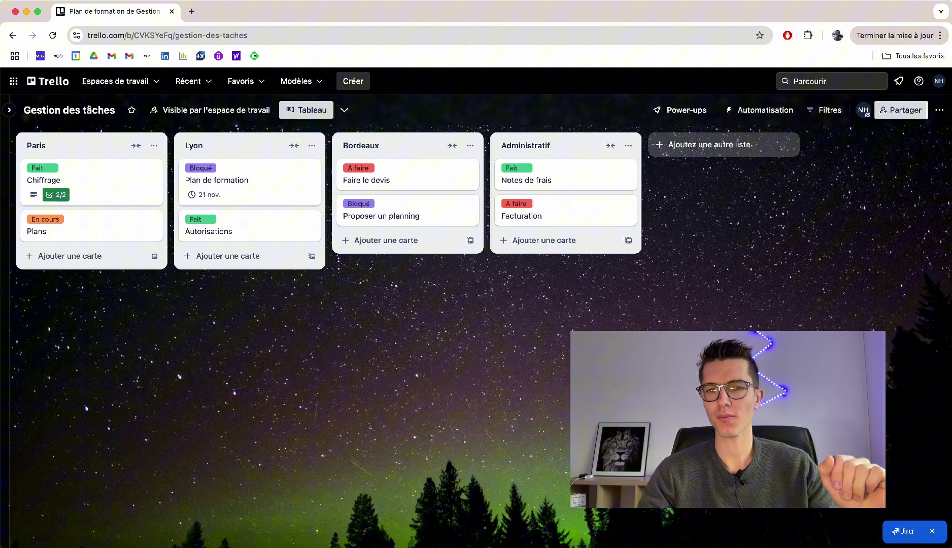
# Set the due date of the Faire le devis card in the Bordeaux list to 12 November 2024
pyautogui.click(384, 185)
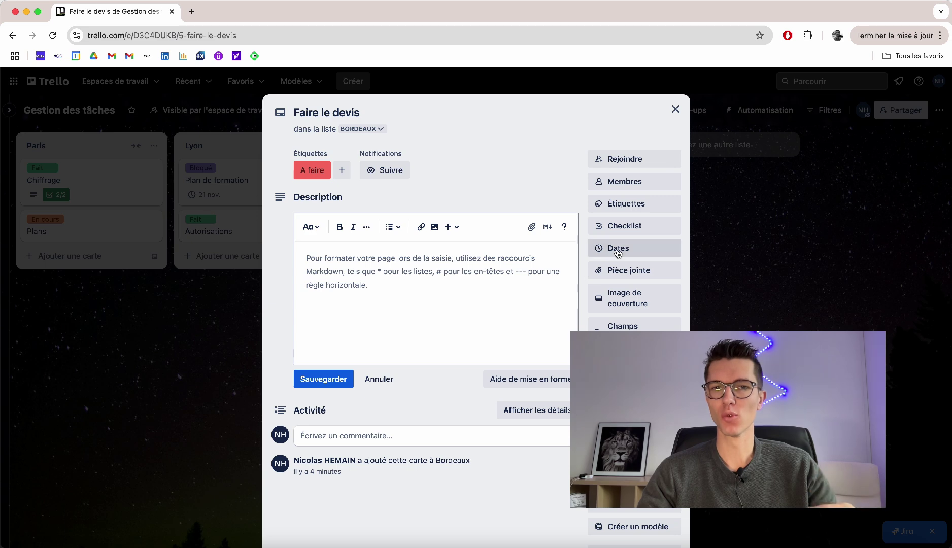
pyautogui.click(620, 248)
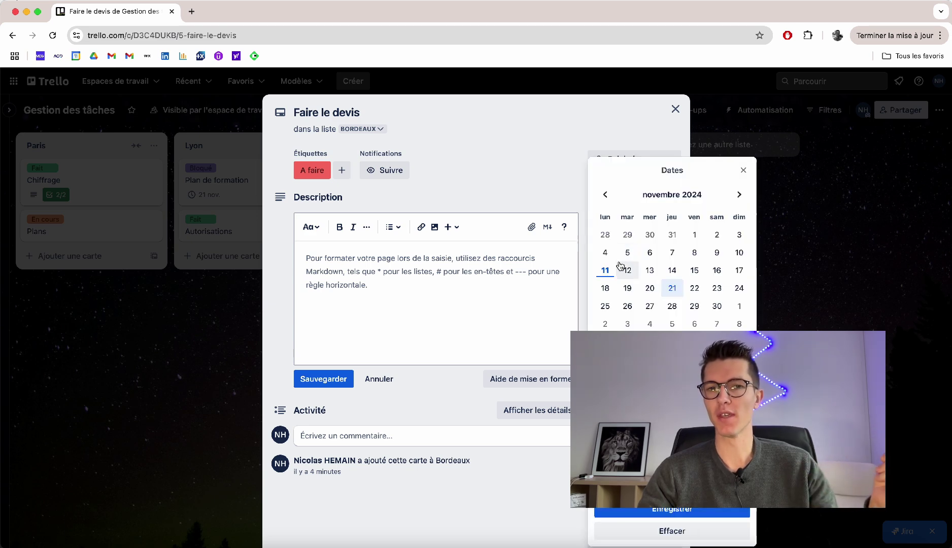
pyautogui.click(622, 512)
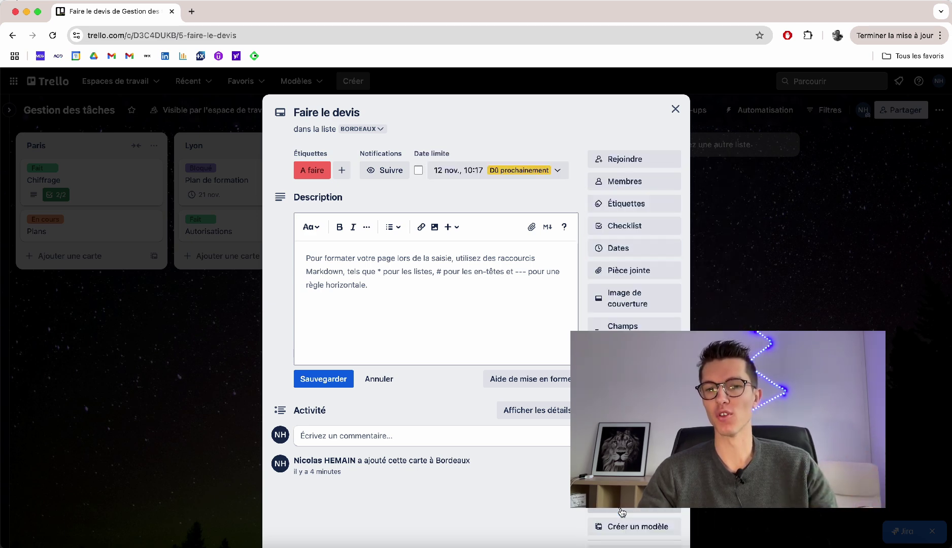
pyautogui.press('Escape')
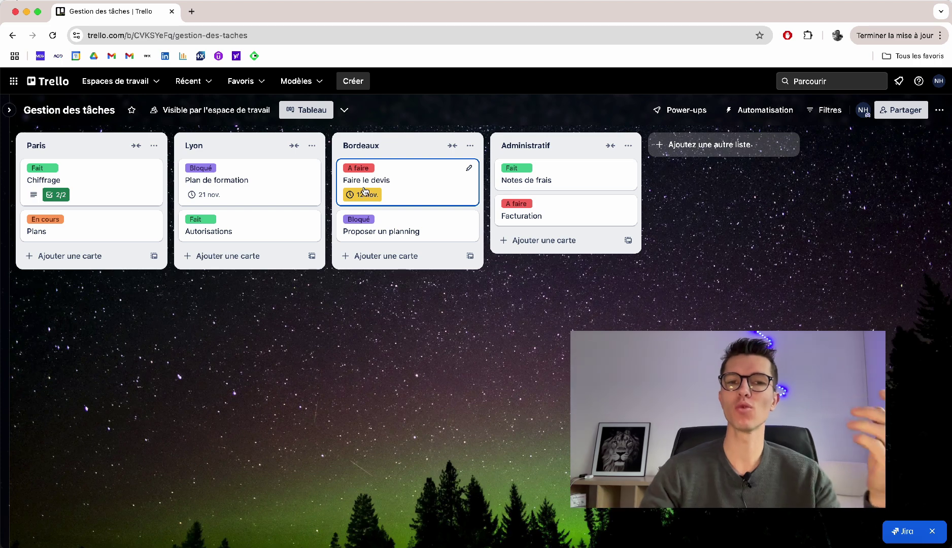
# Set the due date of the Facturation card in the Administratif list to 11 November 2024
pyautogui.click(528, 200)
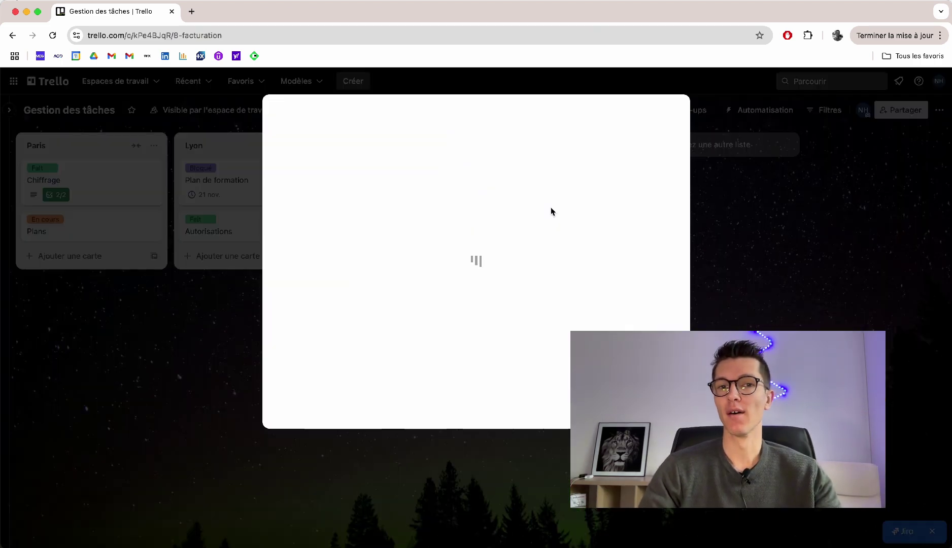
pyautogui.click(618, 248)
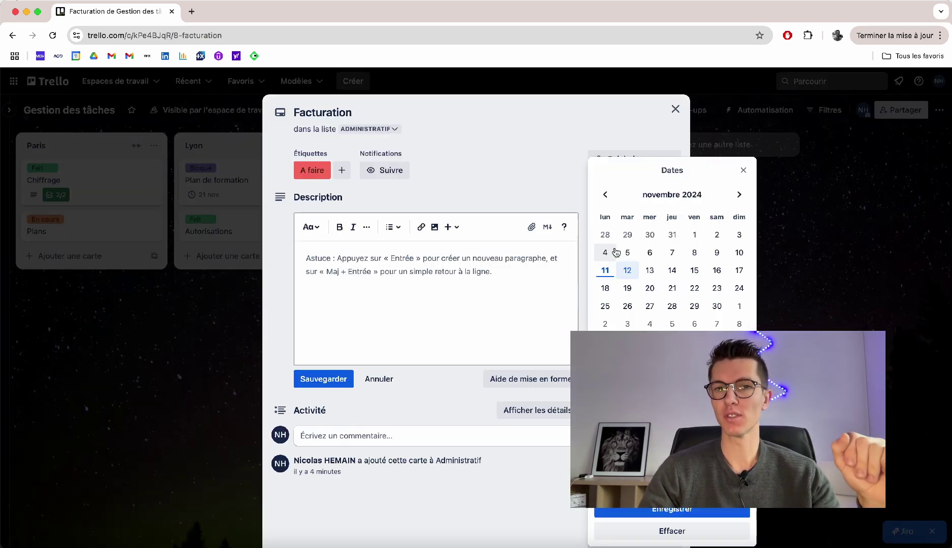
pyautogui.click(604, 272)
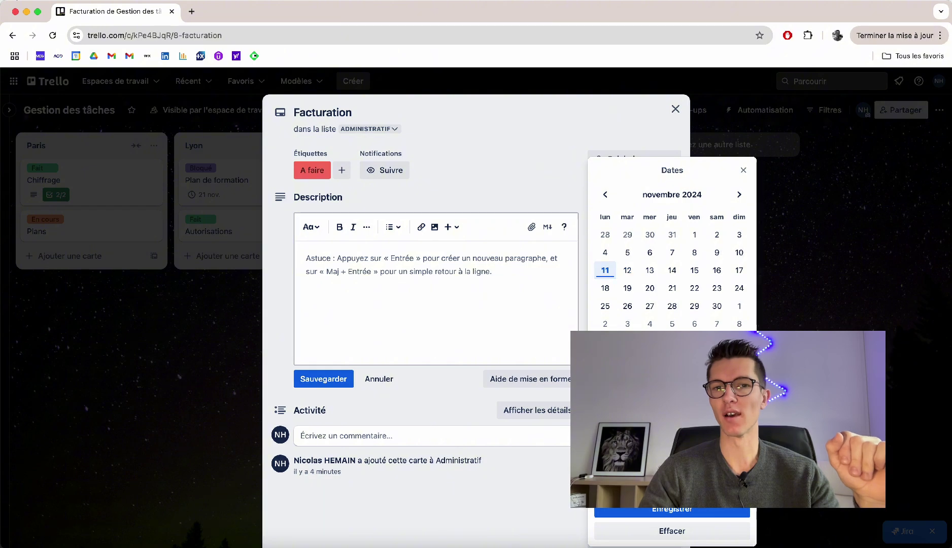
pyautogui.click(617, 513)
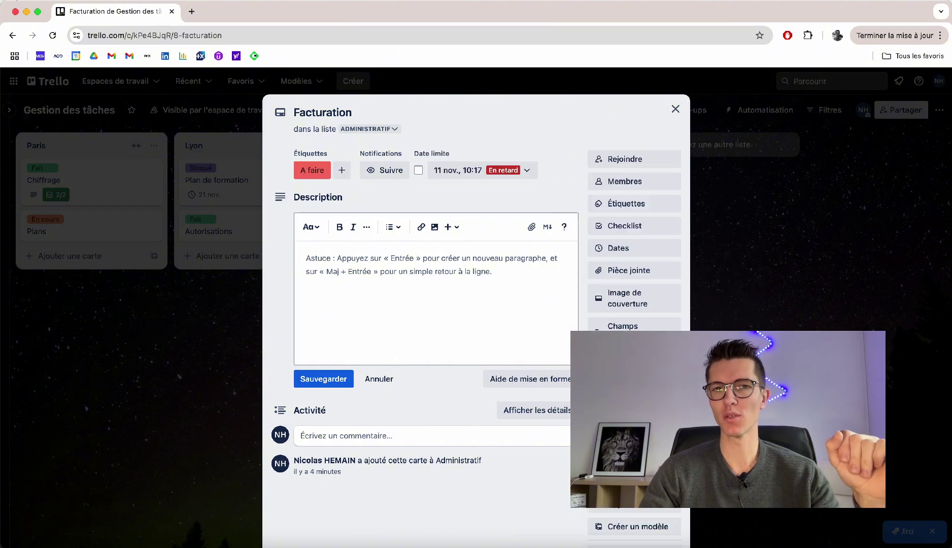
pyautogui.press('Escape')
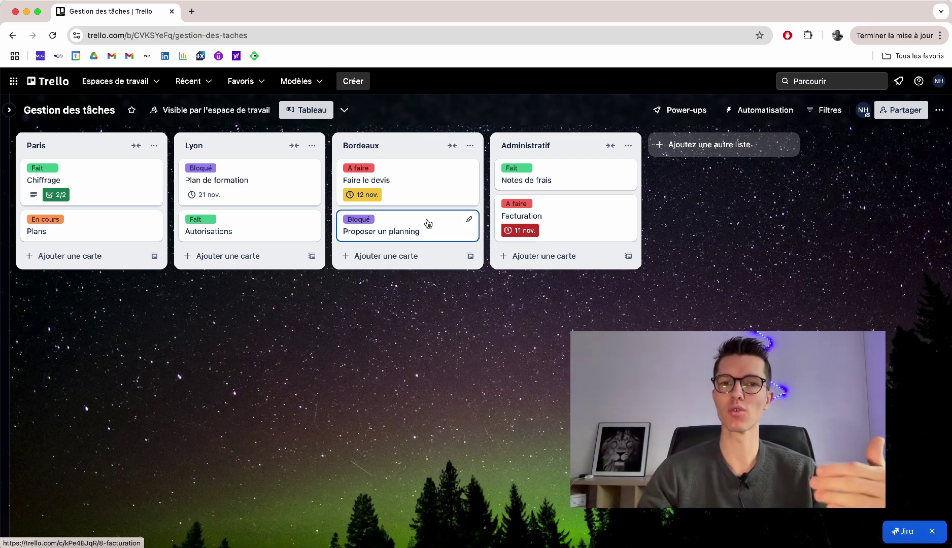
# Examine the details and available options of the Autorisations card in the Lyon list, and return to the board
pyautogui.click(262, 239)
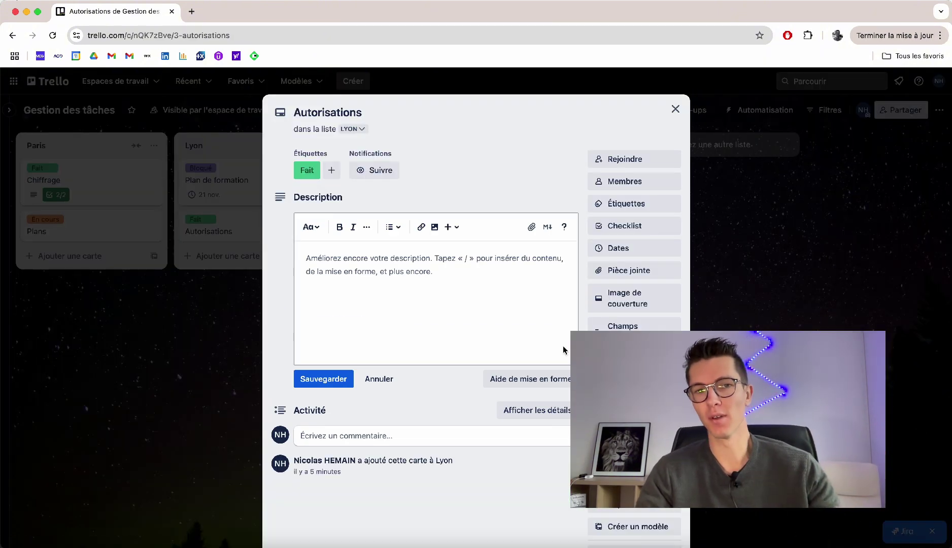
pyautogui.scroll(-3, 471, 384)
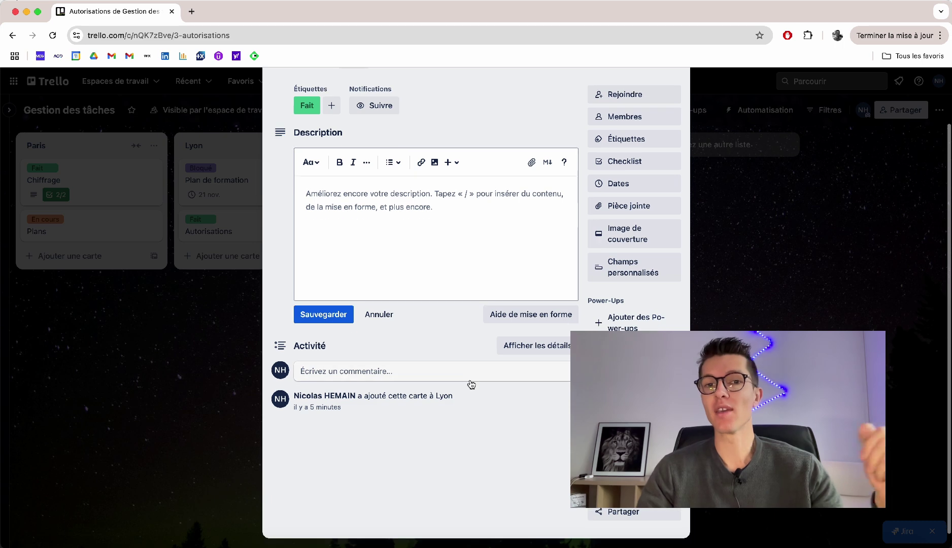
pyautogui.scroll(-1, 471, 384)
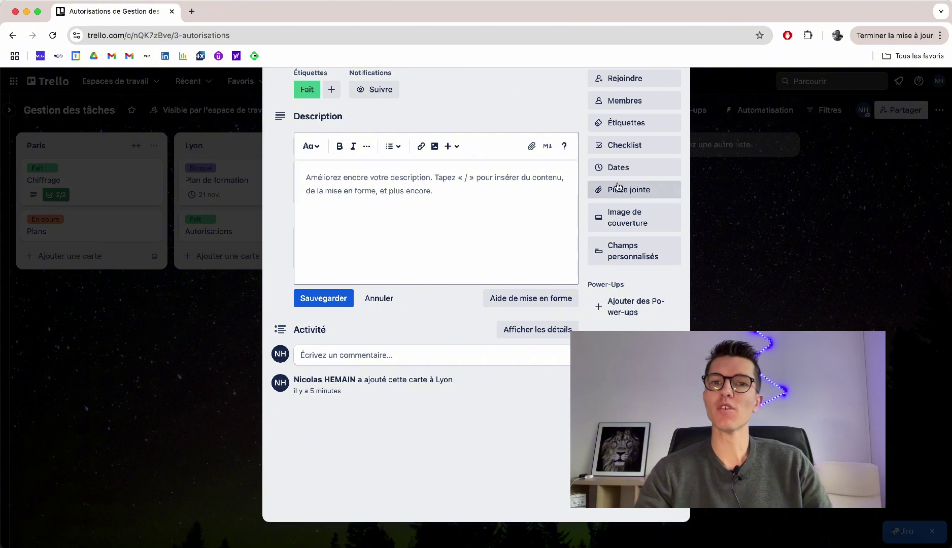
pyautogui.scroll(3, 525, 227)
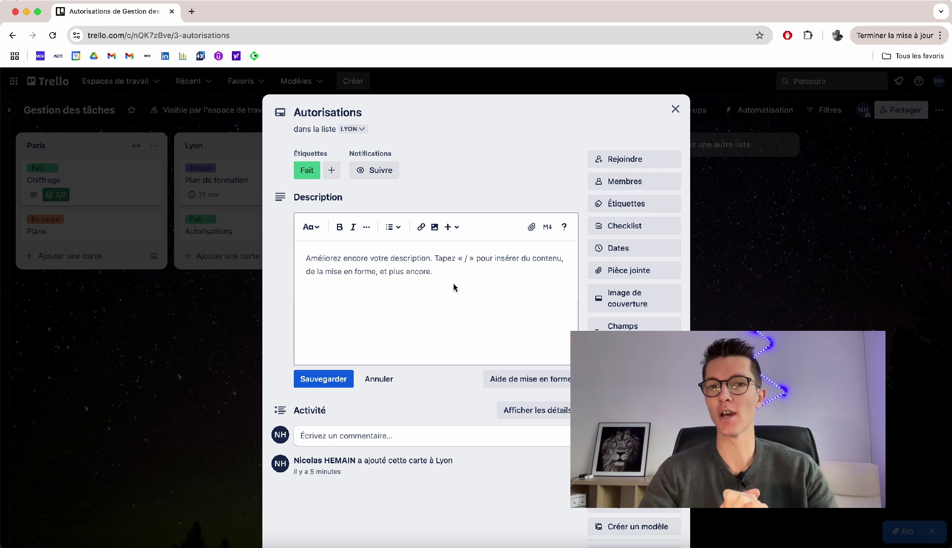
pyautogui.click(803, 232)
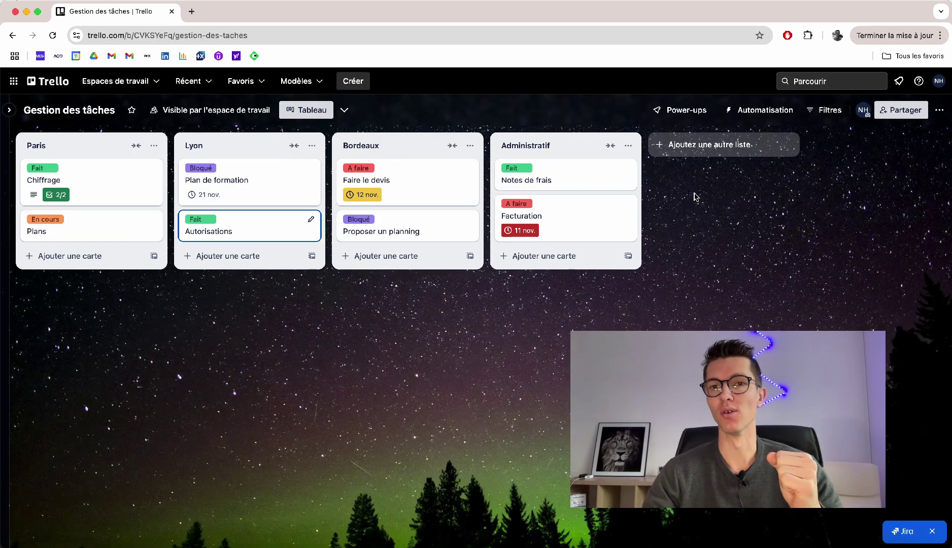
# View the board's automation options and the list of alternative board views, closing each after viewing
pyautogui.click(756, 110)
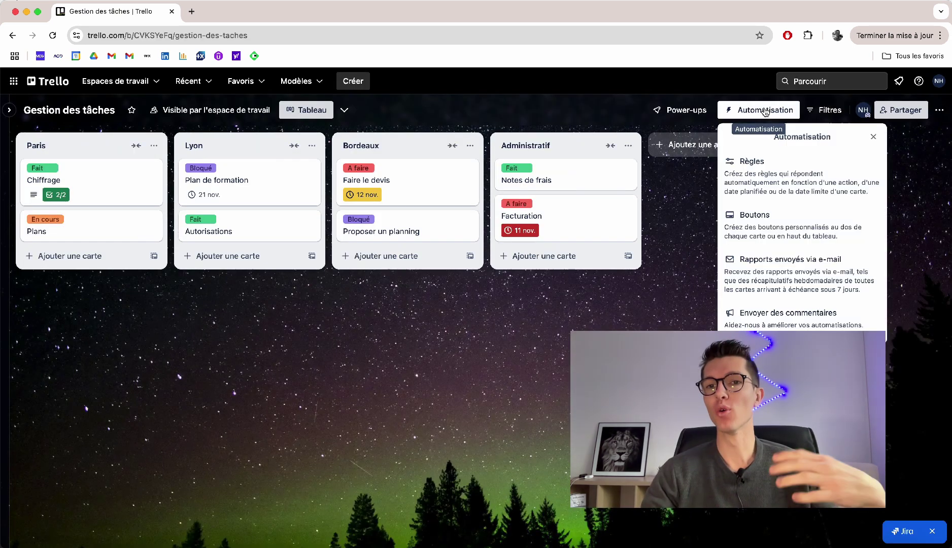
pyautogui.click(667, 249)
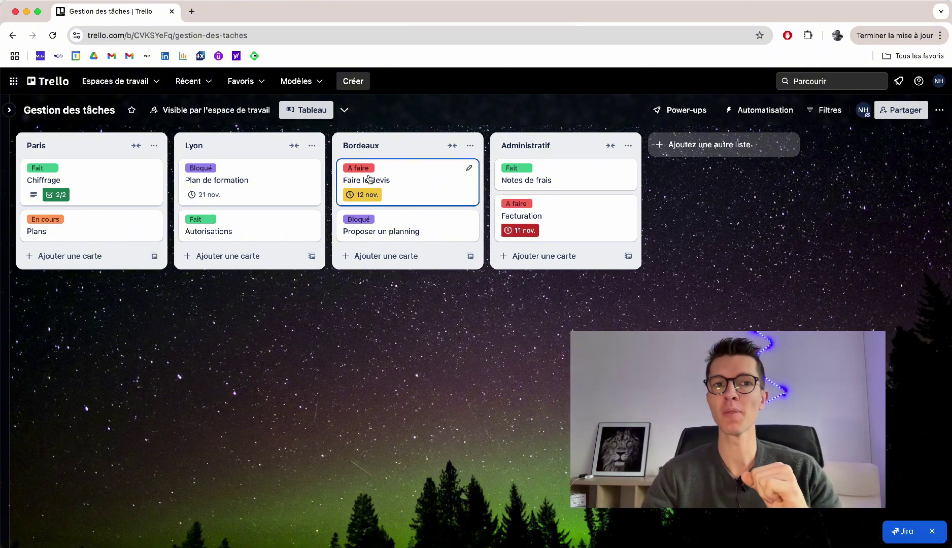
pyautogui.click(344, 110)
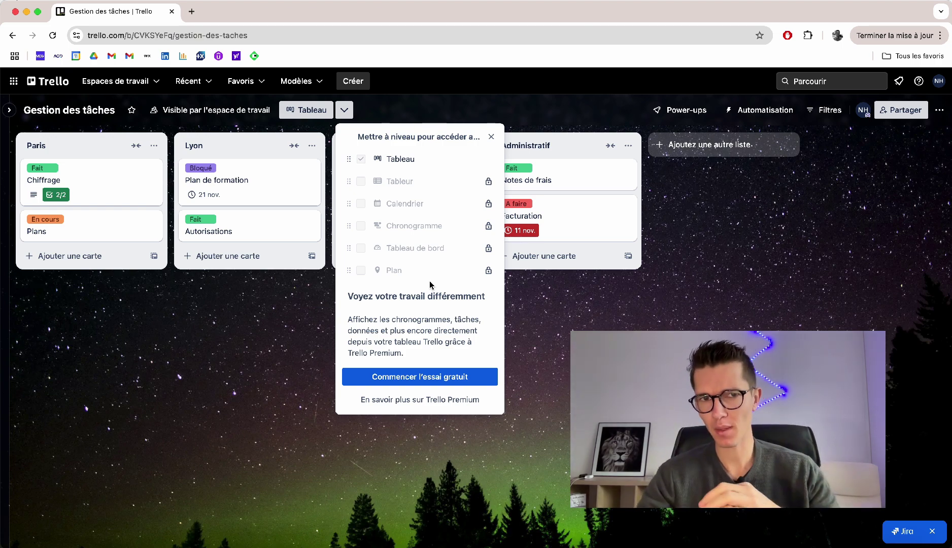
pyautogui.click(491, 136)
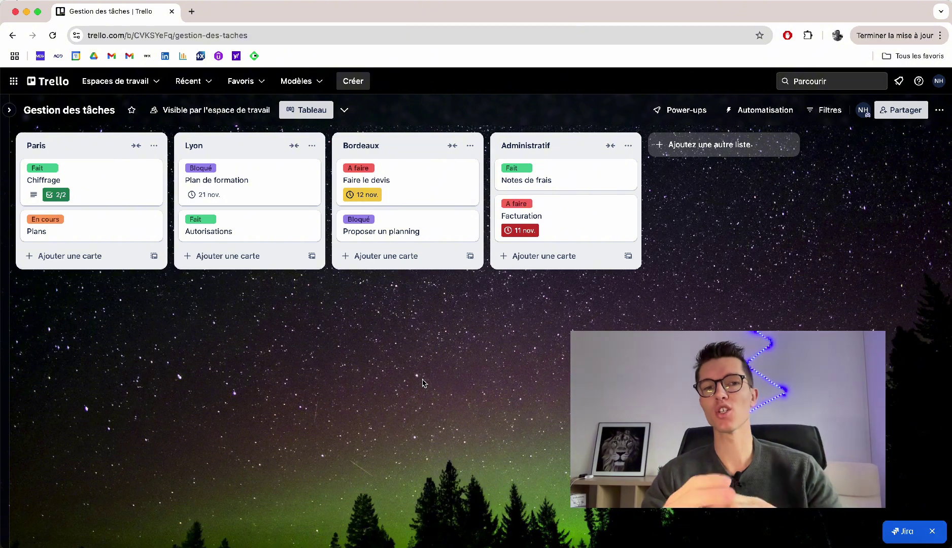